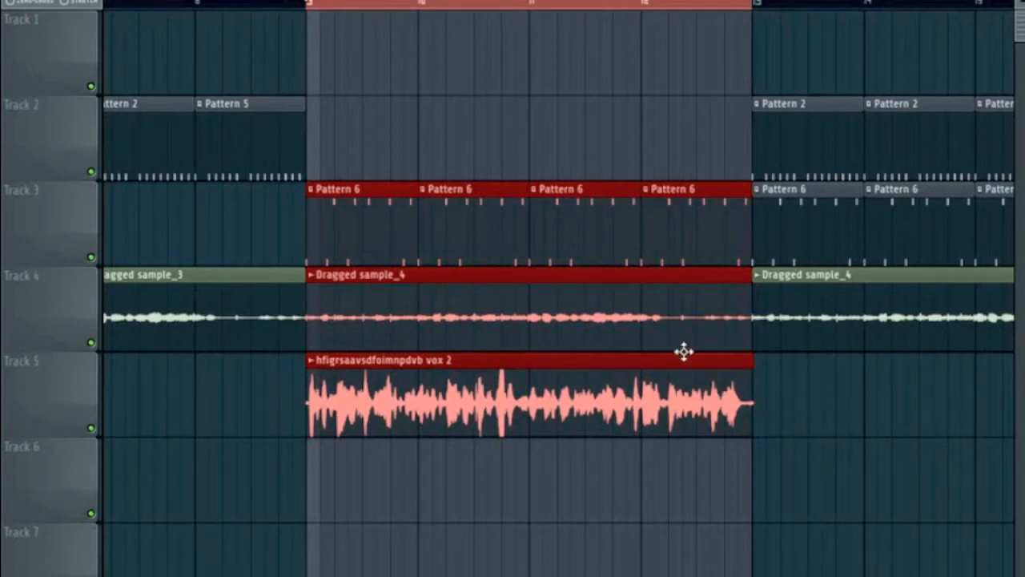
Check the "vox 2" vocal clip's mixer assignment in its channel settings and in the mixer
double_click(630, 367)
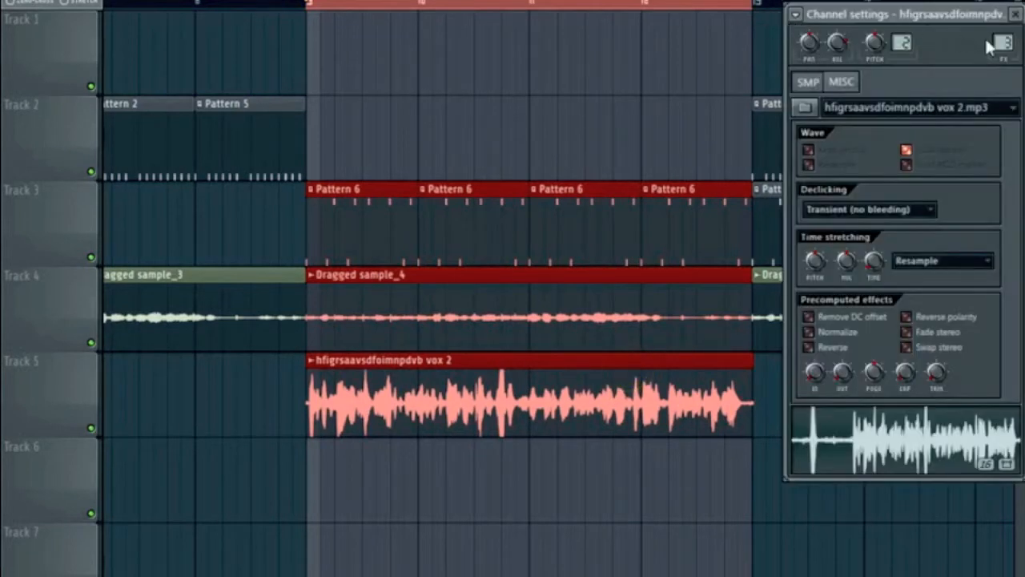
click(795, 14)
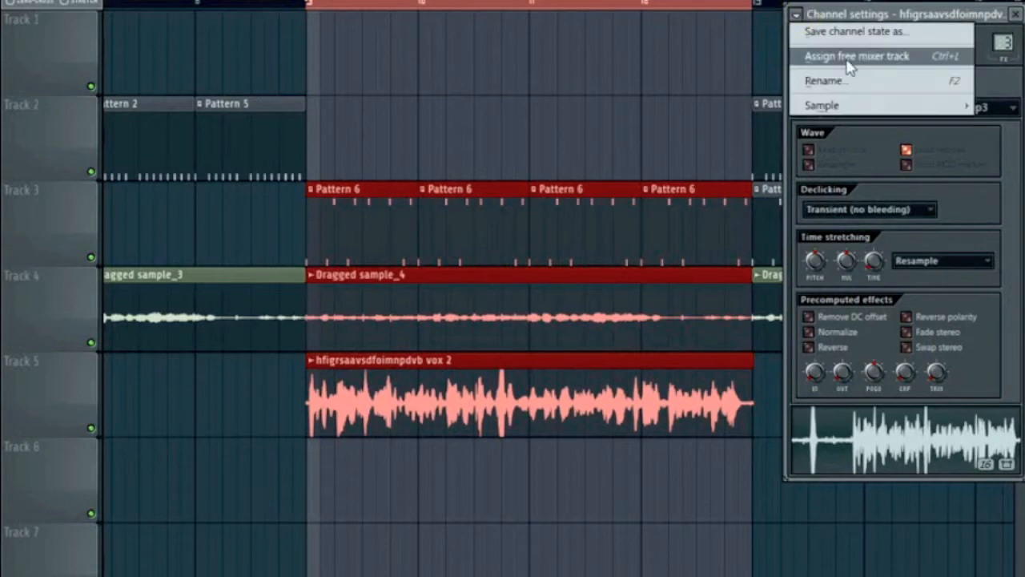
click(955, 20)
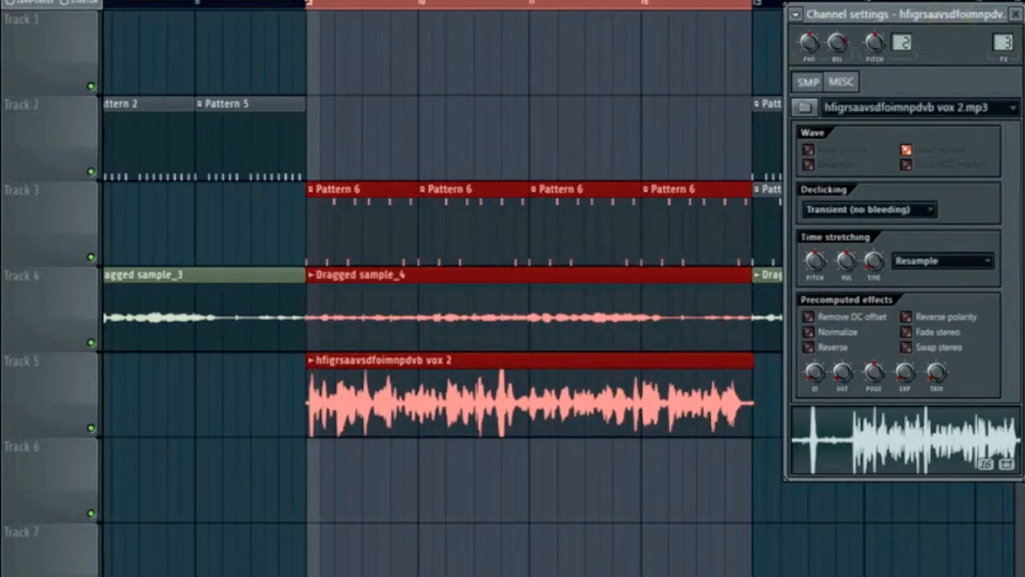
key(F9)
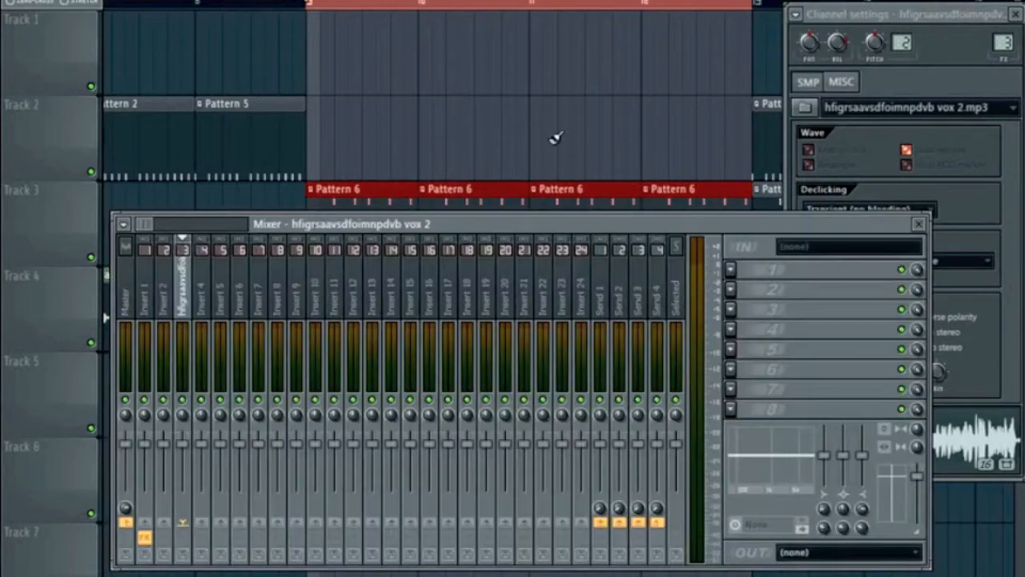
click(1015, 15)
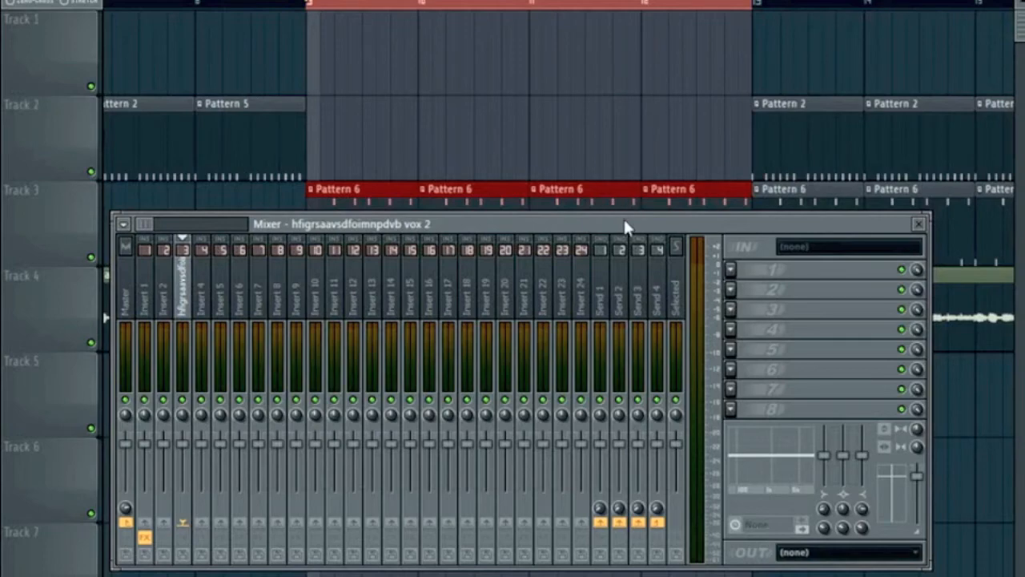
drag(625, 224, 708, 158)
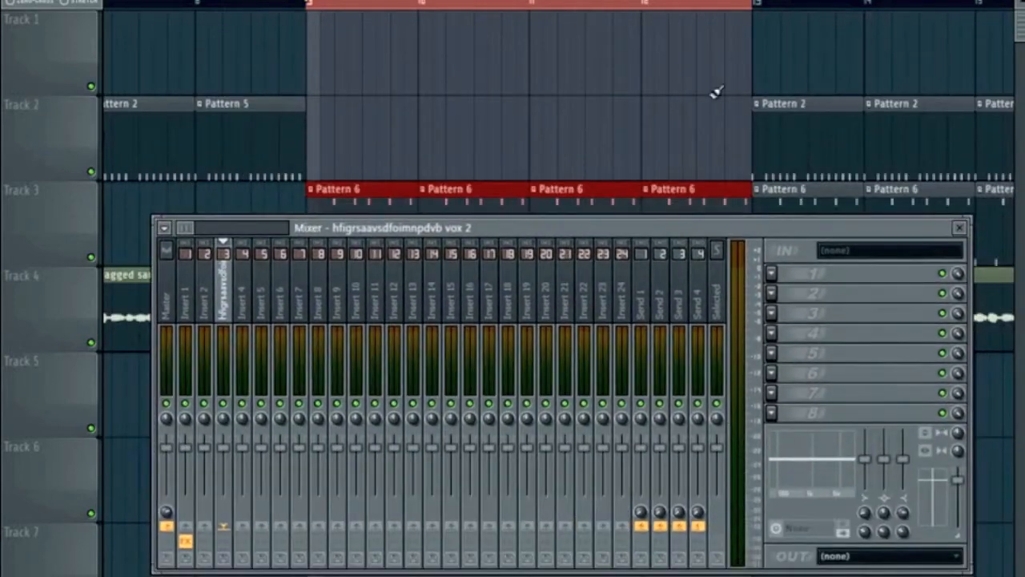
Solo the vocal channel and play the selected section to hear the vocal alone
key(F6)
right_click(256, 300)
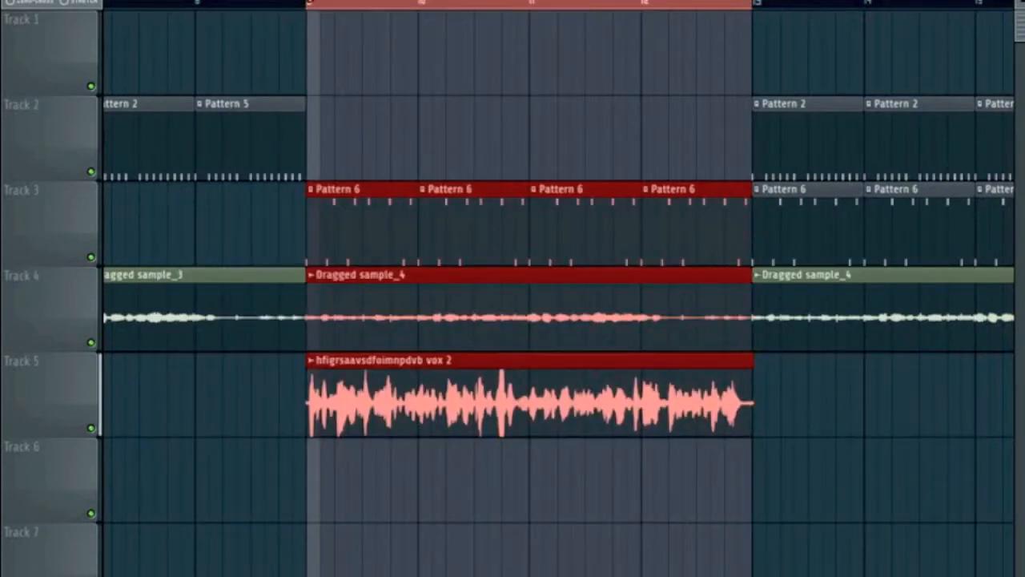
key(space)
key(F9)
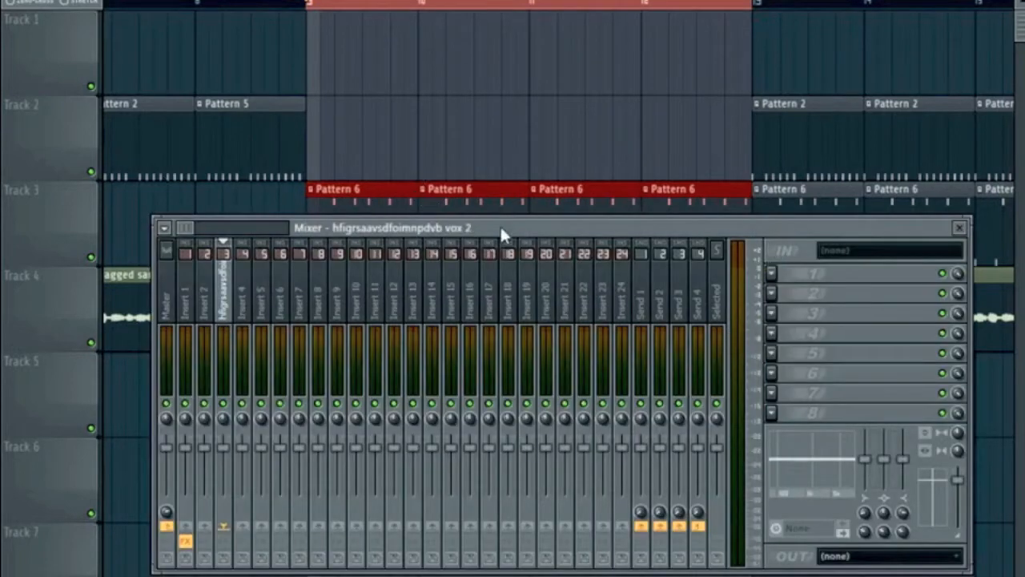
key(F9)
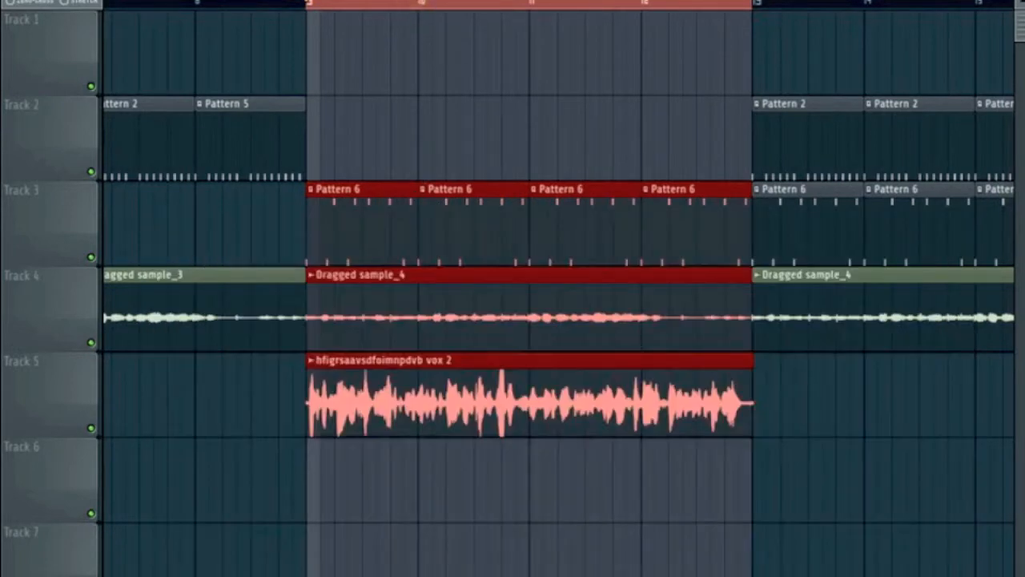
key(F9)
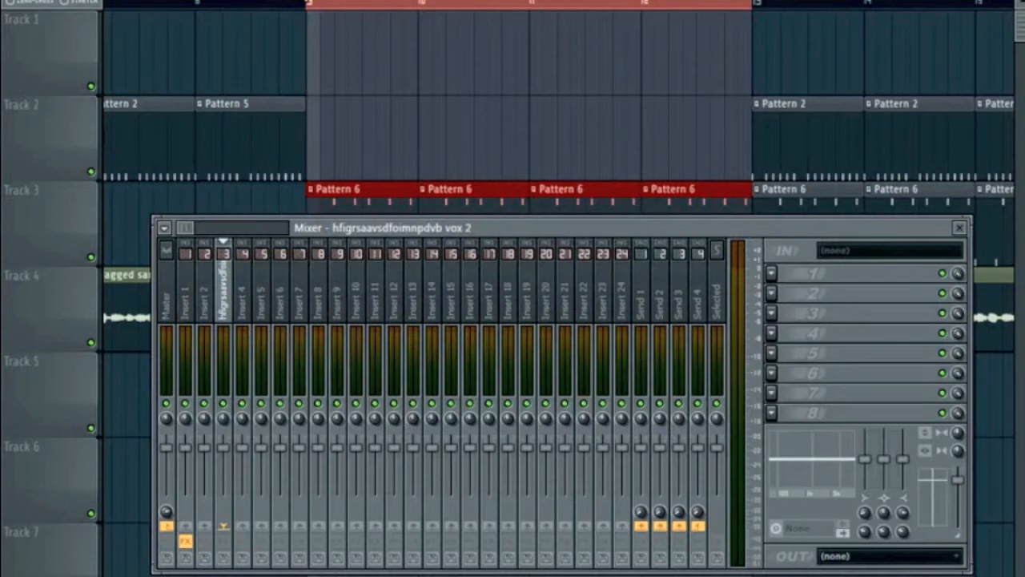
Unsolo the vocal channel and play the selected playlist section with all its tracks
key(F6)
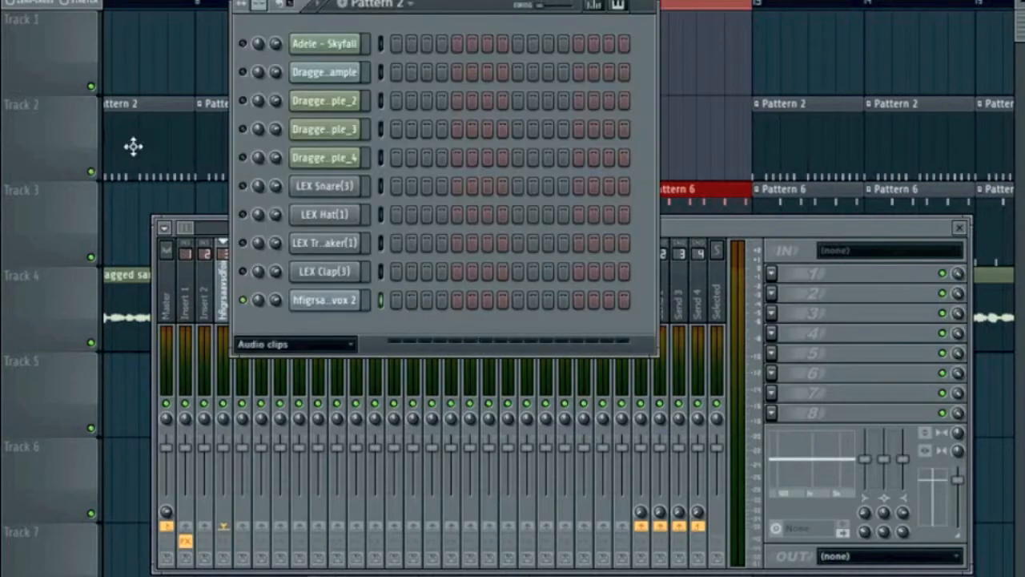
right_click(245, 302)
click(261, 312)
key(F5)
scroll(559, 289, left, 1)
key(space)
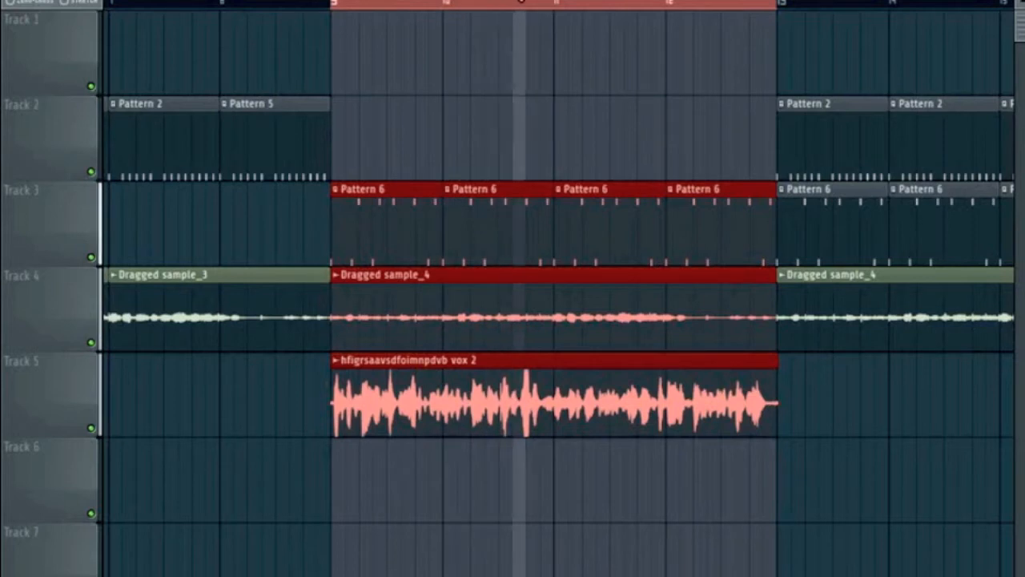
key(space)
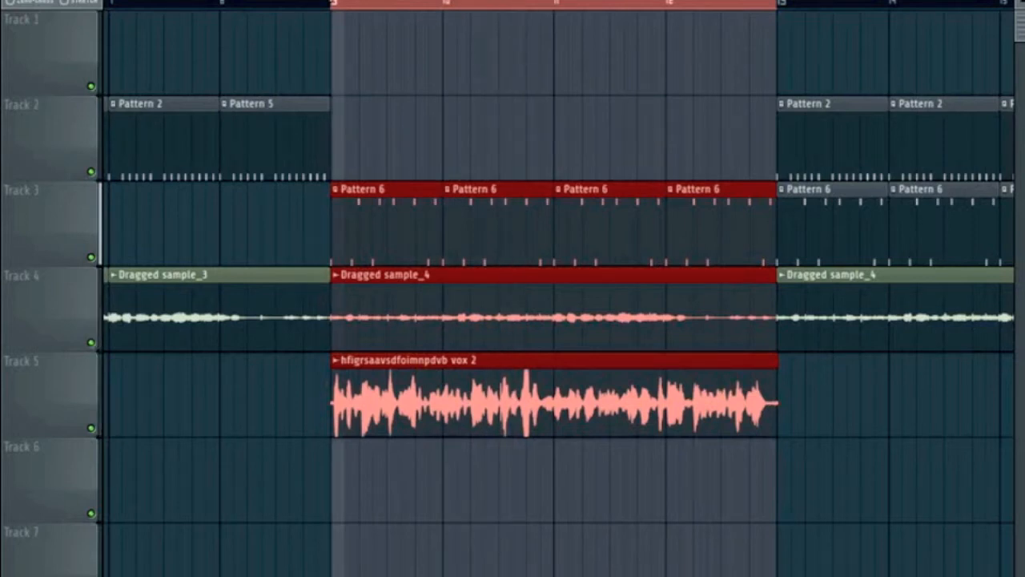
Load Fruity Parametric EQ 2 into the first effect slot of the vocal's mixer track
key(F9)
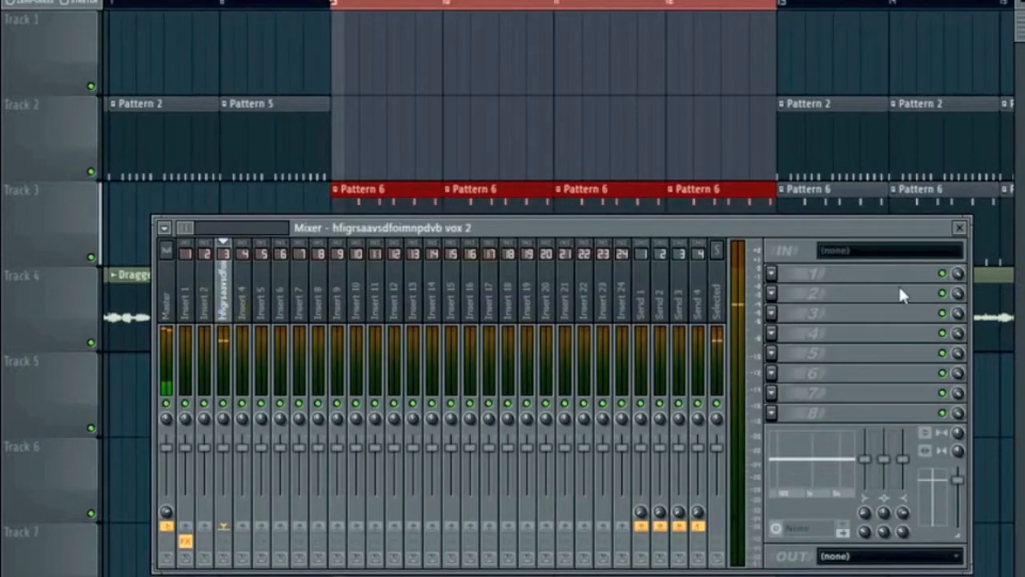
click(771, 273)
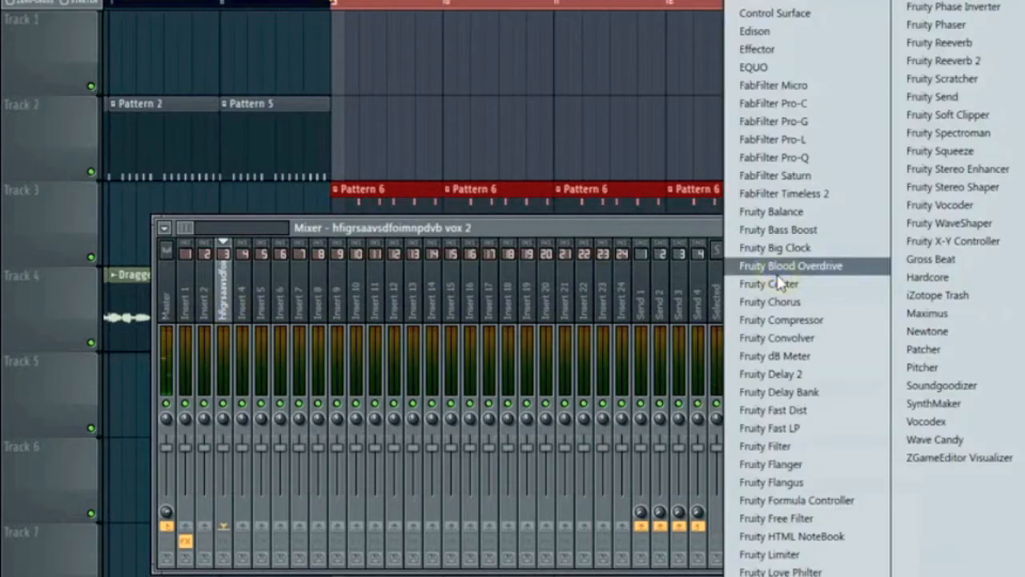
click(993, 16)
mouse_move(260, 87)
mouse_down()
mouse_move(377, 117)
mouse_move(481, 219)
mouse_move(453, 244)
mouse_move(399, 255)
mouse_move(262, 84)
mouse_up()
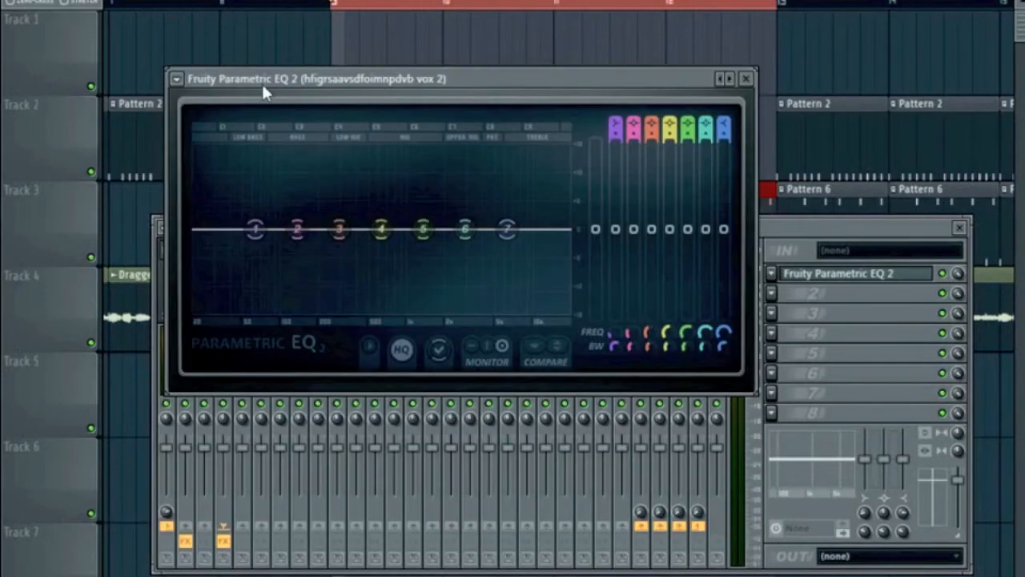
click(770, 274)
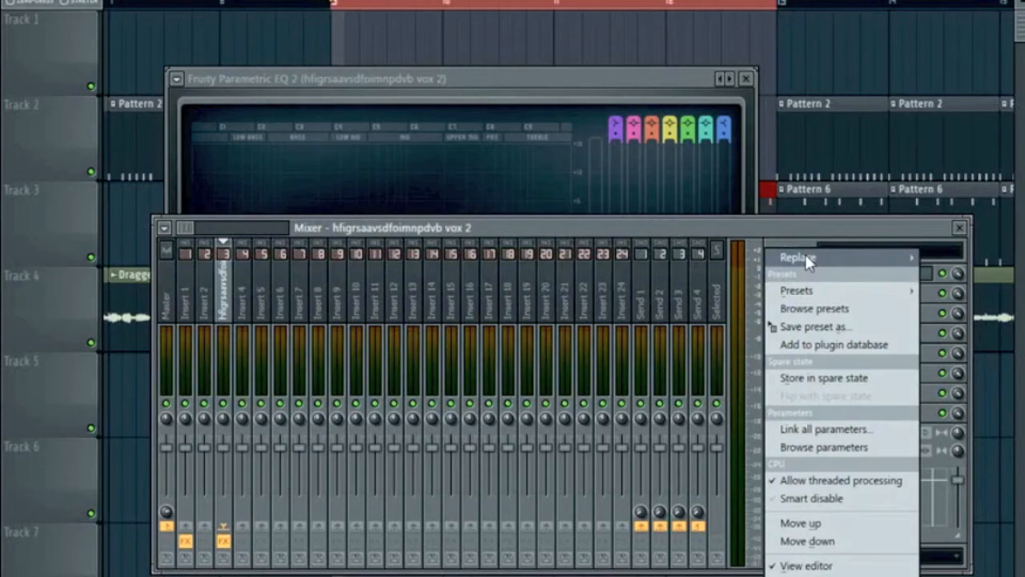
mouse_move(805, 254)
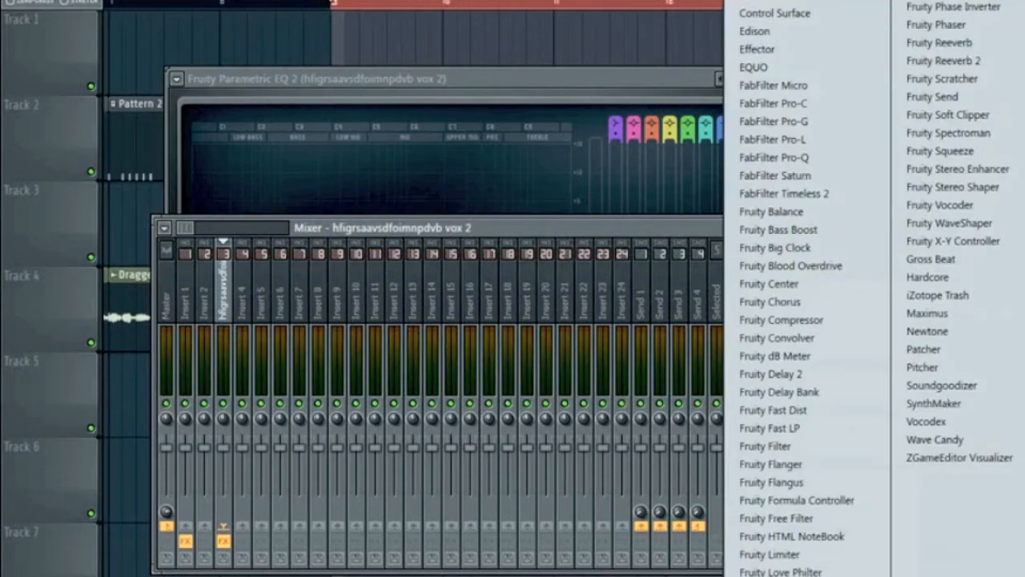
click(550, 77)
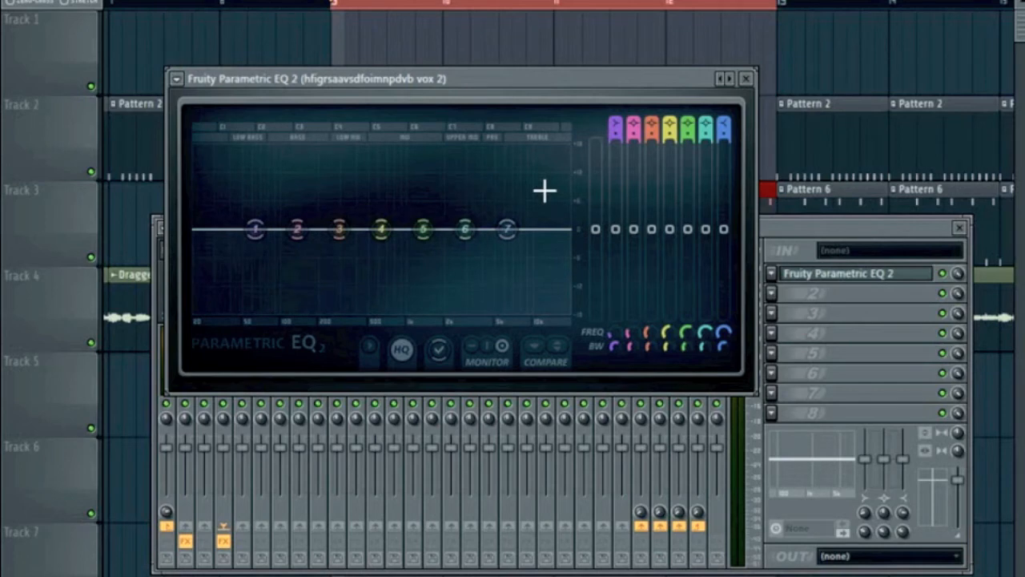
Preview the vocal's spectrum during playback and set EQ band 1 to a high-pass filter with a steeper slope
key(space)
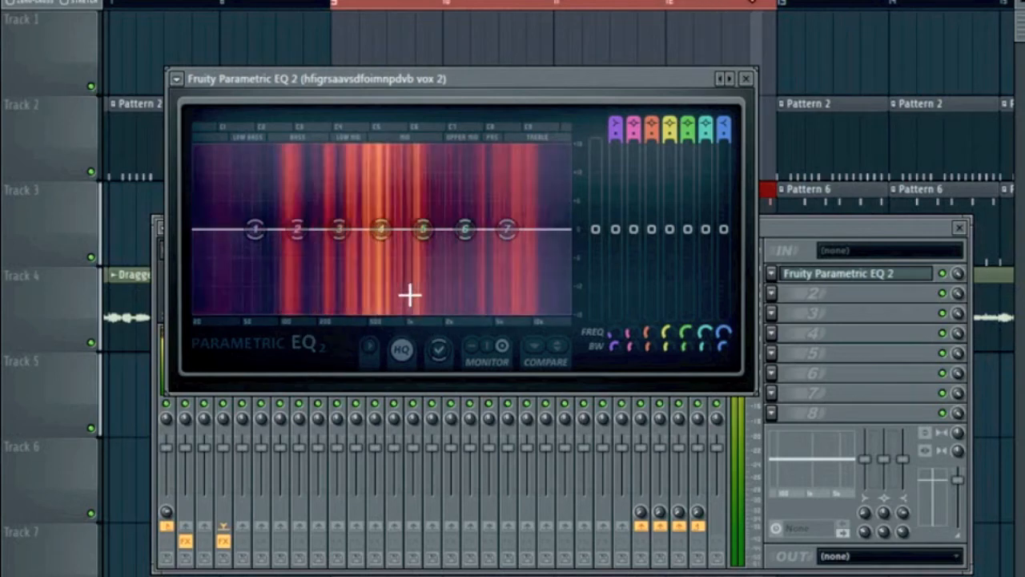
key(space)
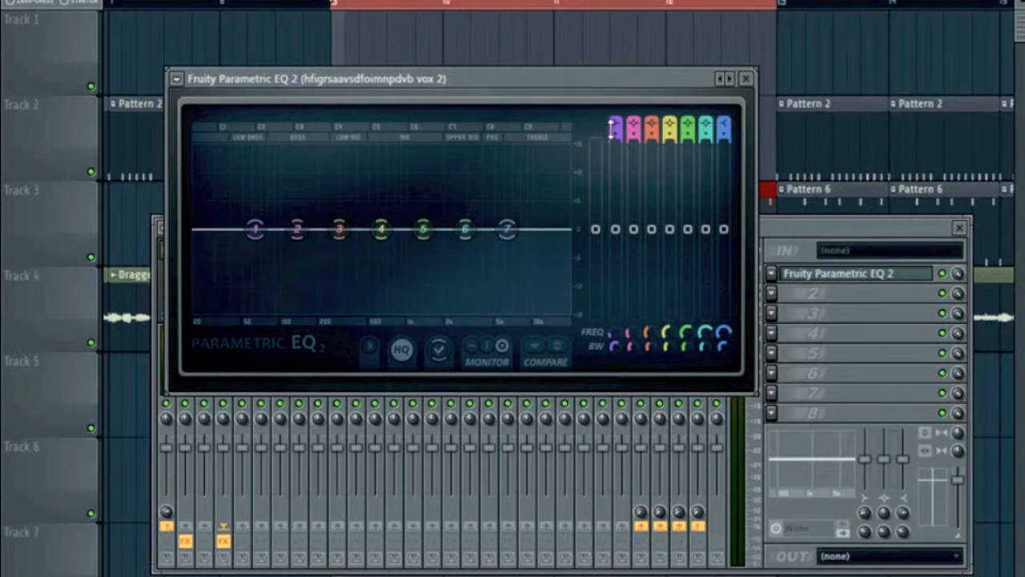
right_click(258, 229)
mouse_move(306, 275)
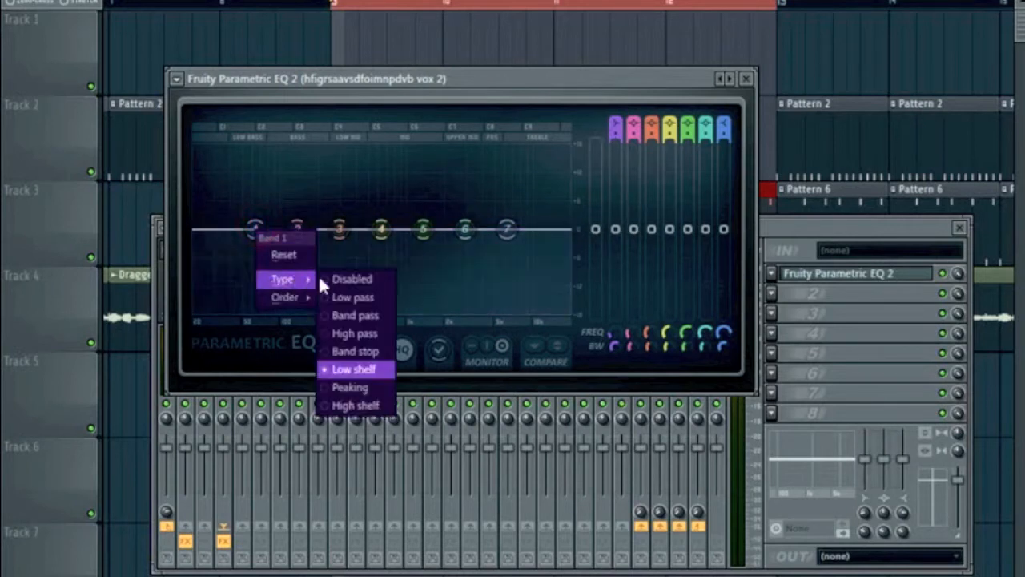
click(355, 333)
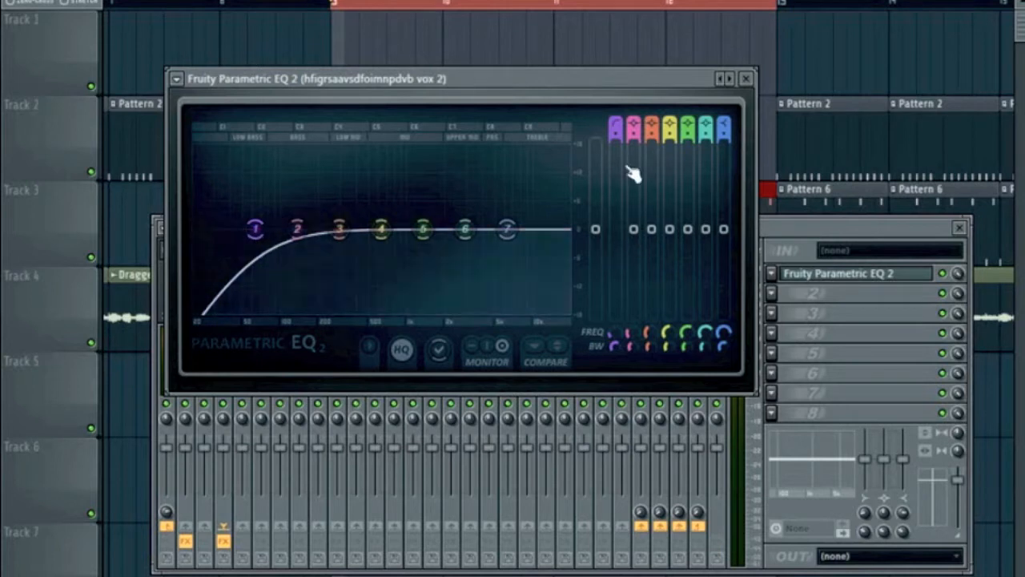
drag(618, 135, 617, 115)
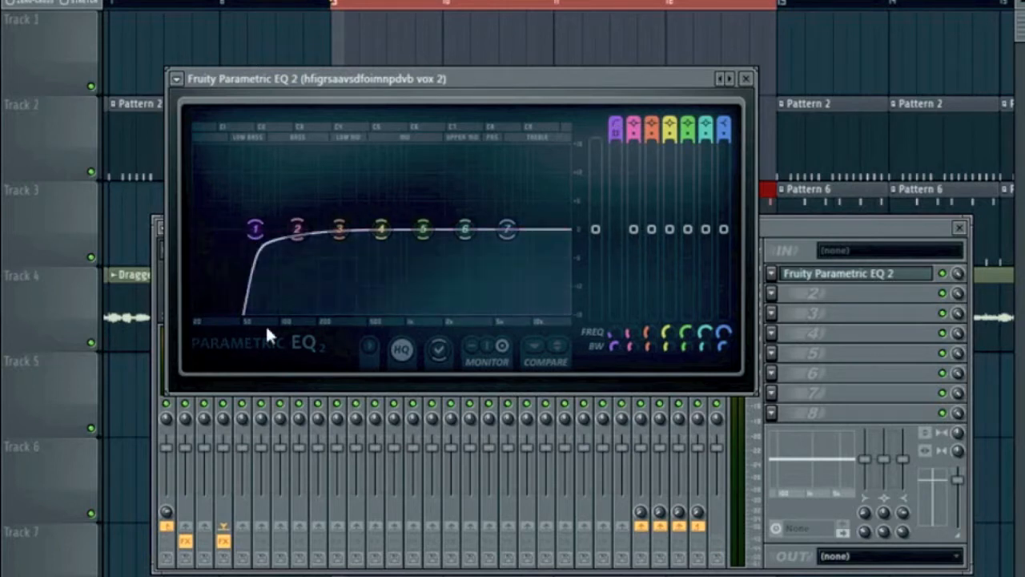
Set EQ band 7 to a low-pass filter with a steeper slope and a cutoff around 11.4 kHz
right_click(506, 229)
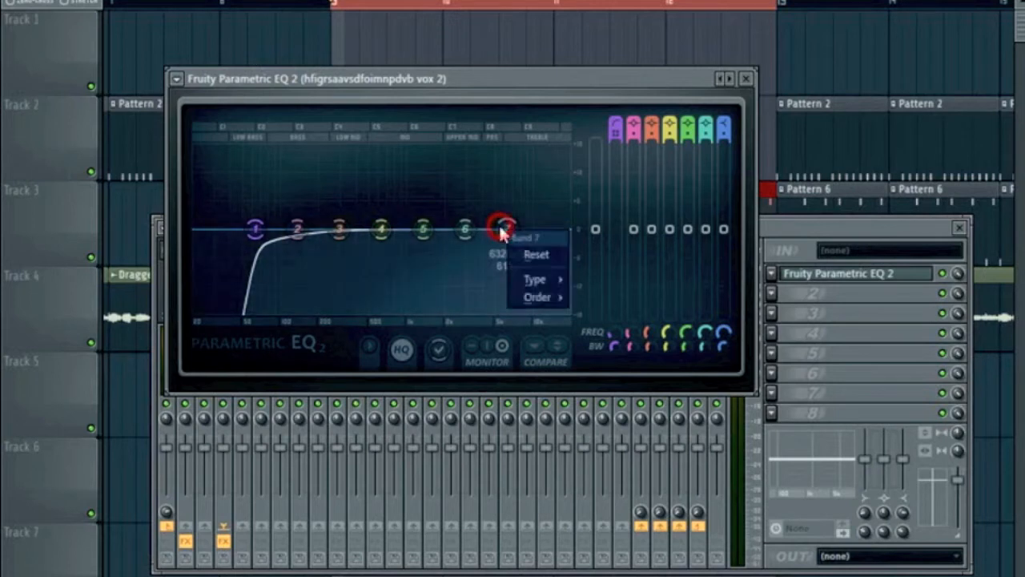
mouse_move(532, 280)
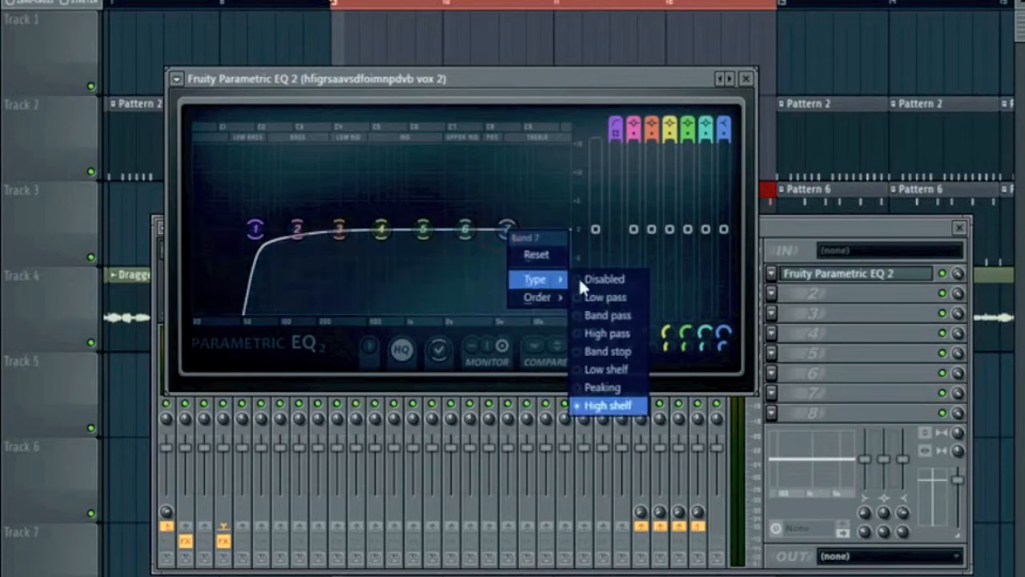
click(627, 298)
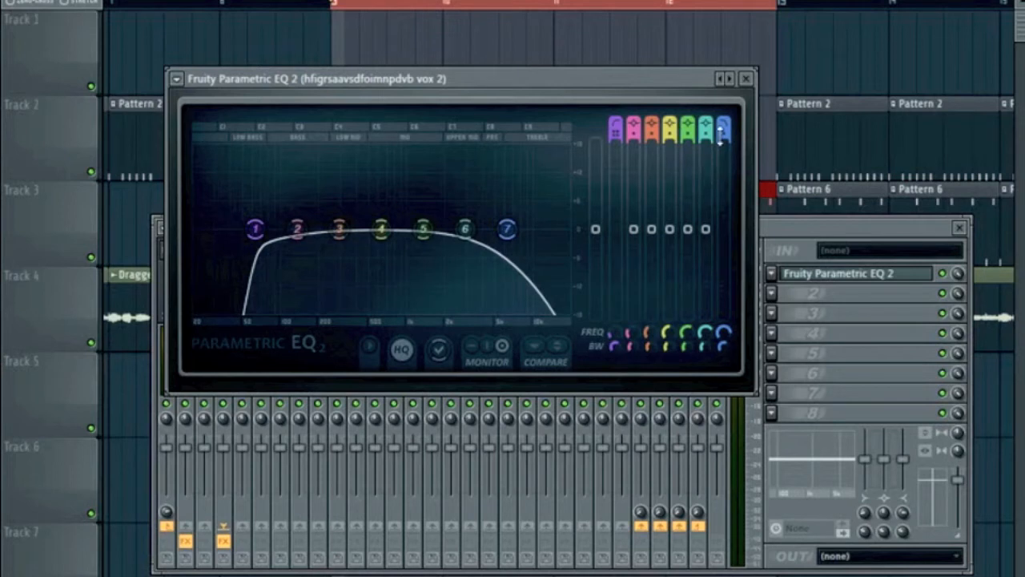
drag(722, 134, 722, 120)
drag(506, 229, 540, 229)
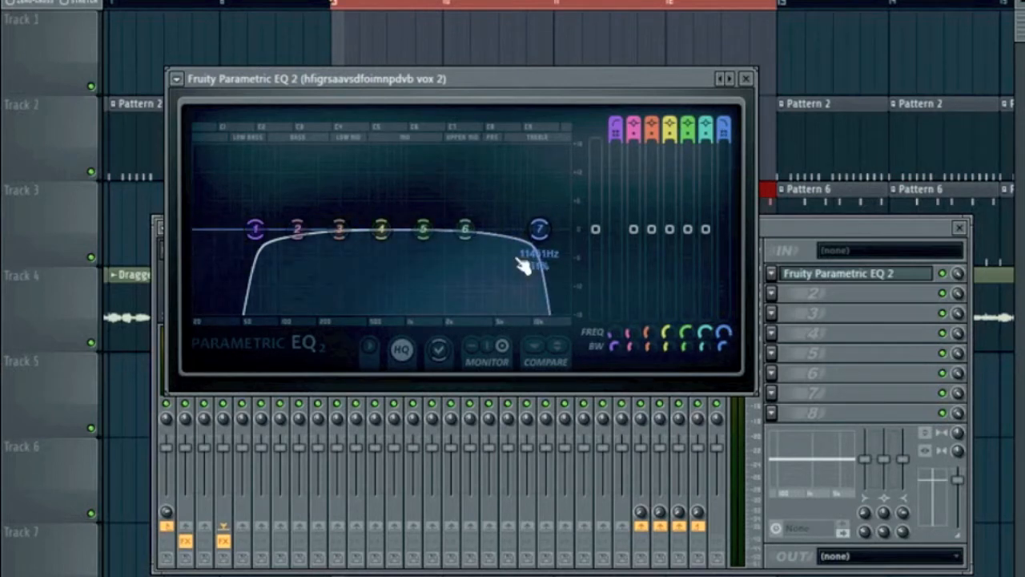
Raise band 1's high-pass cutoff to about 83 Hz and lower band 7's low-pass cutoff slightly
mouse_move(256, 229)
mouse_down()
mouse_move(210, 228)
mouse_move(387, 234)
mouse_move(198, 229)
mouse_move(270, 229)
mouse_up()
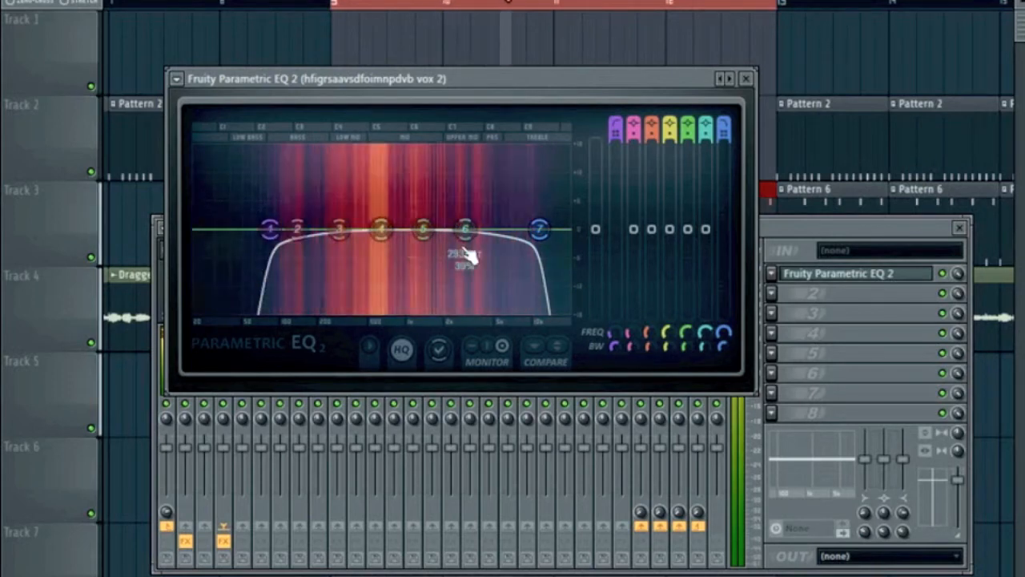
drag(542, 230, 532, 229)
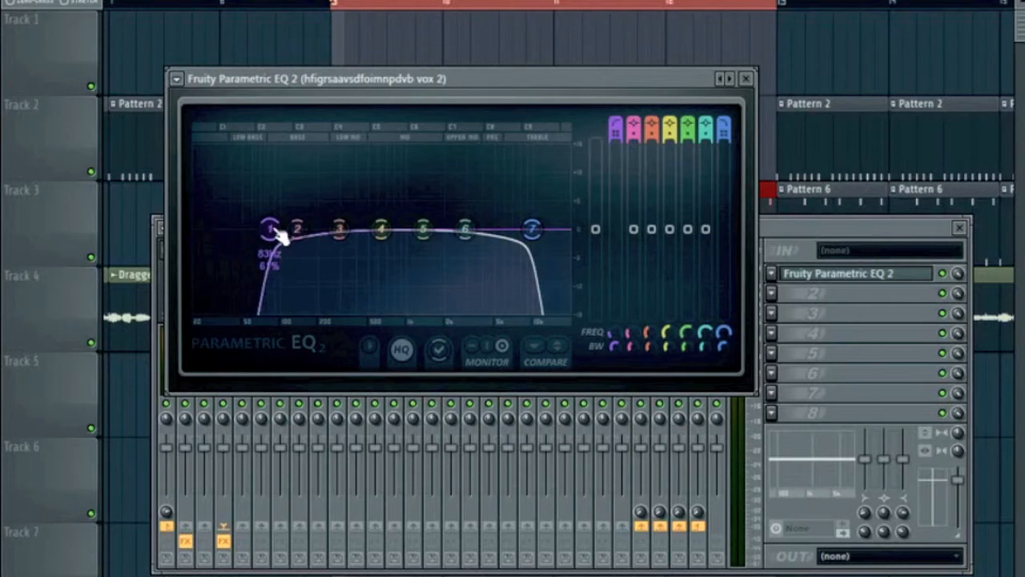
drag(275, 231, 275, 231)
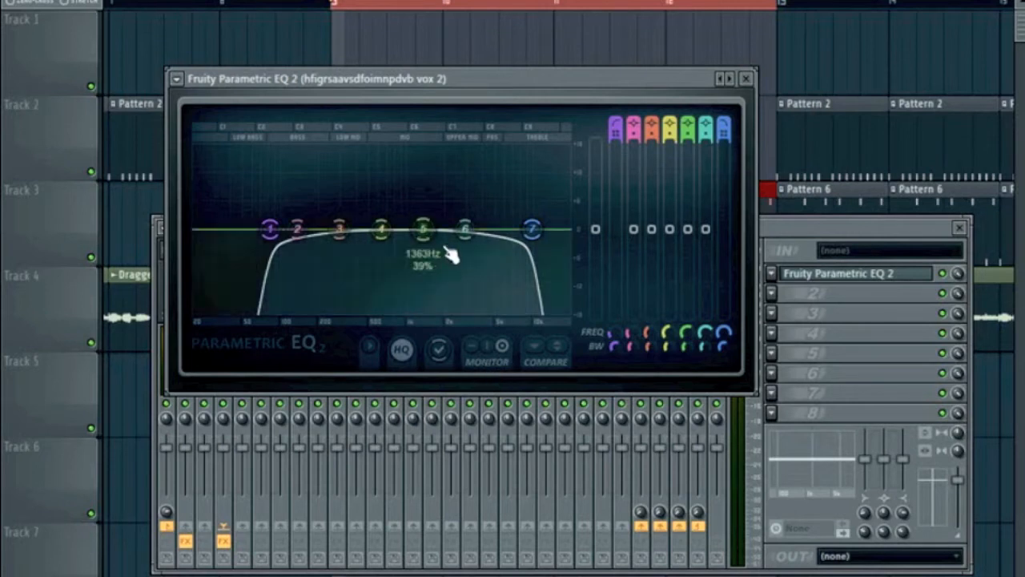
Try boosting EQ band 6 in the upper mids, and reset bands 6 and 4 to their defaults
drag(465, 230, 481, 179)
right_click(481, 180)
click(508, 200)
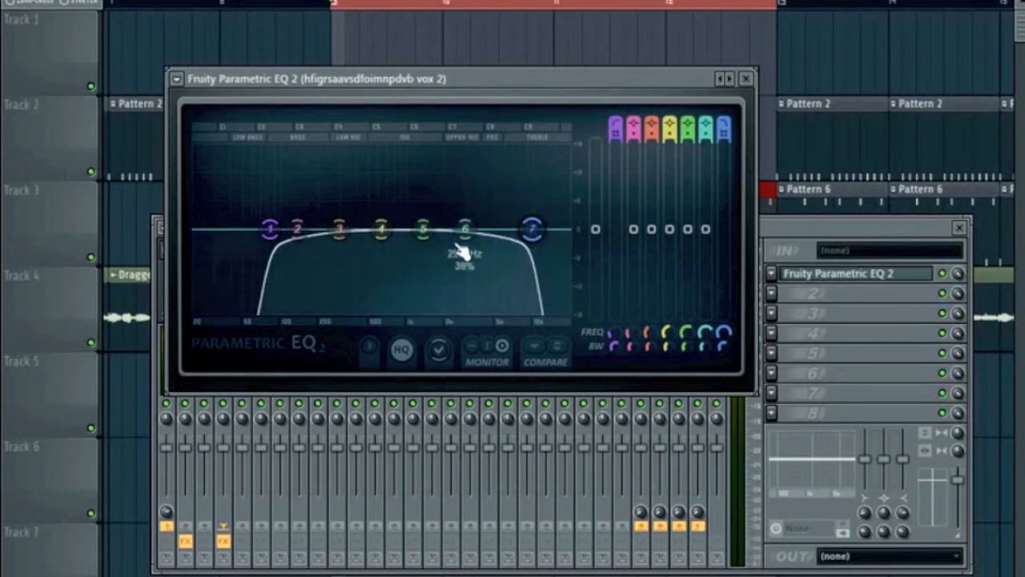
mouse_move(383, 230)
mouse_down()
mouse_move(388, 246)
mouse_move(384, 231)
mouse_up()
right_click(385, 231)
click(414, 262)
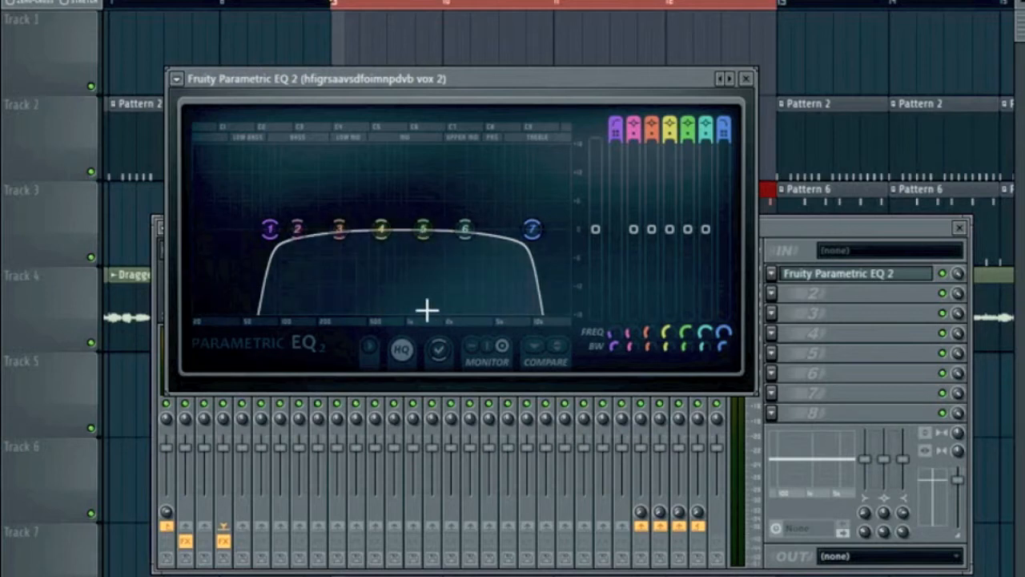
During playback, cut EQ band 4 at about 616 Hz with its bandwidth narrowed to 22%
key(space)
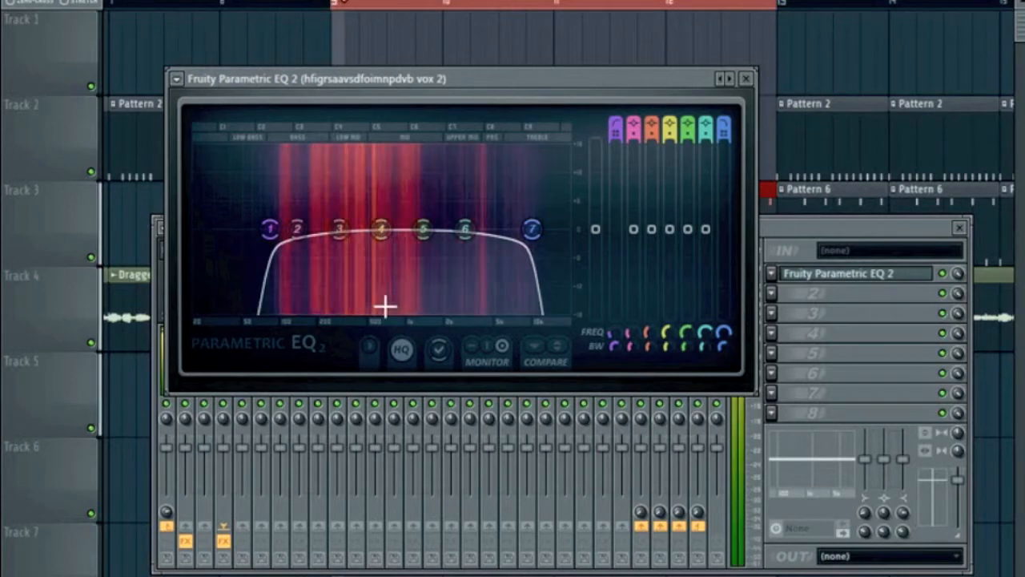
drag(424, 231, 387, 261)
right_click(422, 234)
click(450, 256)
drag(669, 345, 669, 364)
mouse_move(387, 261)
mouse_down()
mouse_move(394, 273)
mouse_move(380, 264)
mouse_up()
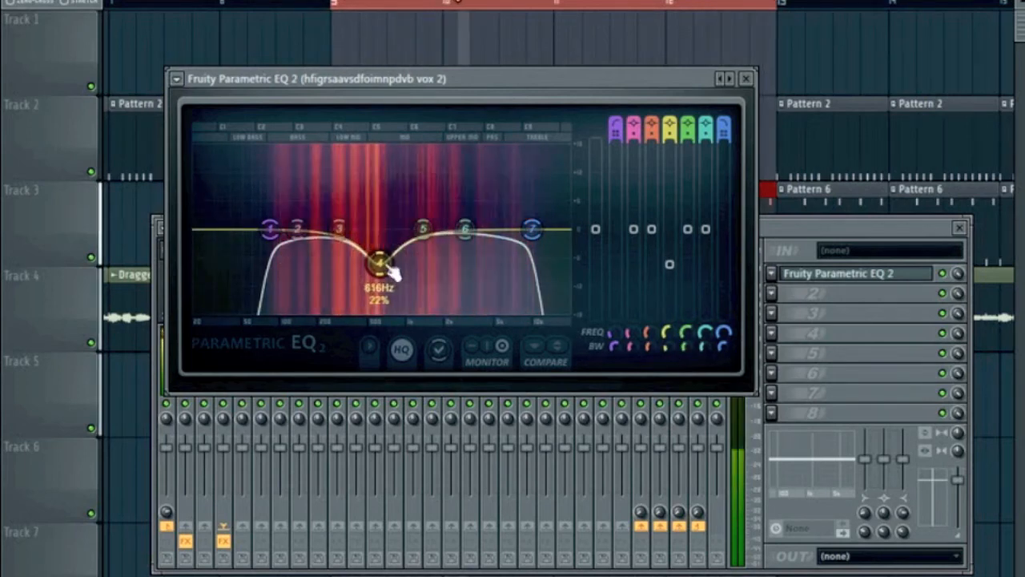
Narrow EQ band 4's bandwidth to 12% and deepen its cut in the mids
drag(668, 346, 669, 353)
drag(379, 262, 358, 263)
Try a slight boost on EQ band 2 in the bass range, and reset the band
drag(297, 229, 301, 213)
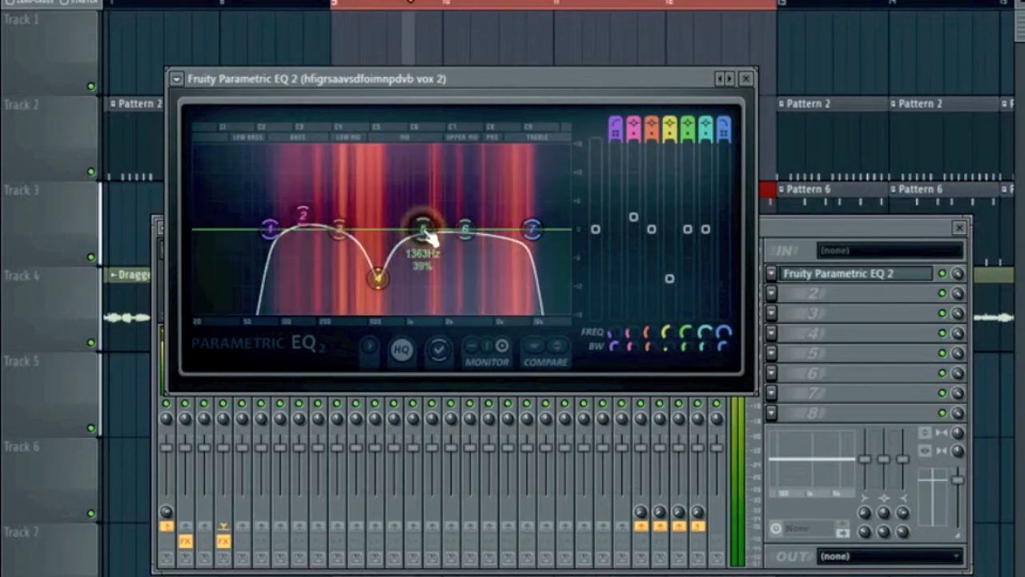
drag(303, 216, 305, 224)
right_click(304, 223)
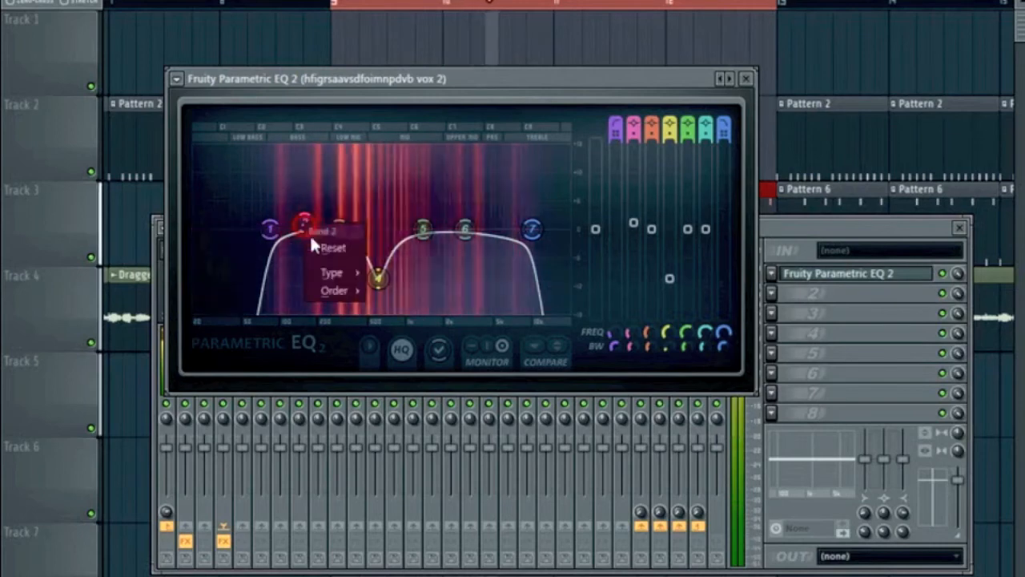
click(320, 246)
Make EQ band 4's cut shallower at about 686 Hz and audition the vocal with the beat
mouse_move(380, 281)
mouse_down()
mouse_move(381, 298)
mouse_move(385, 266)
mouse_up()
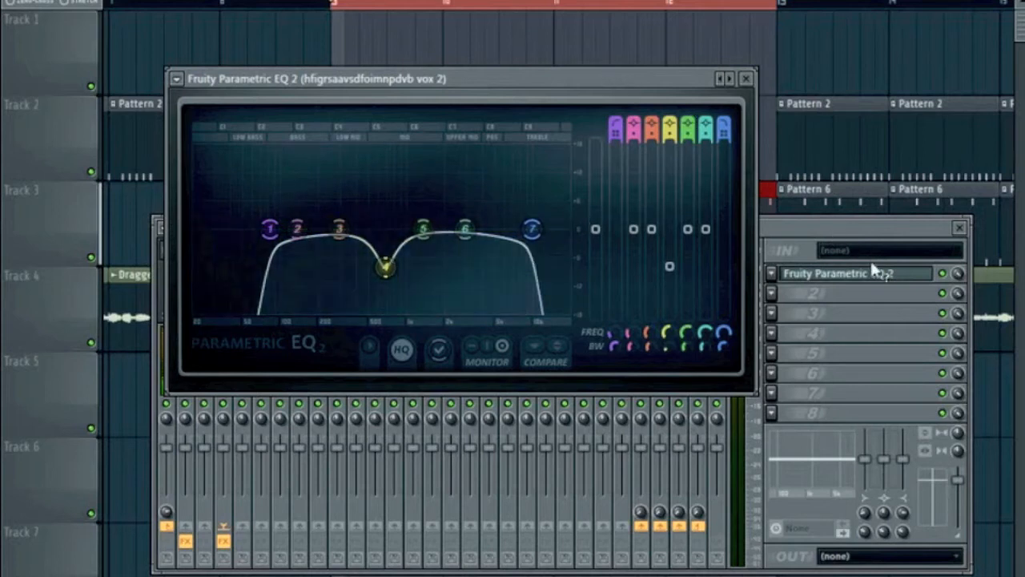
key(space)
click(953, 282)
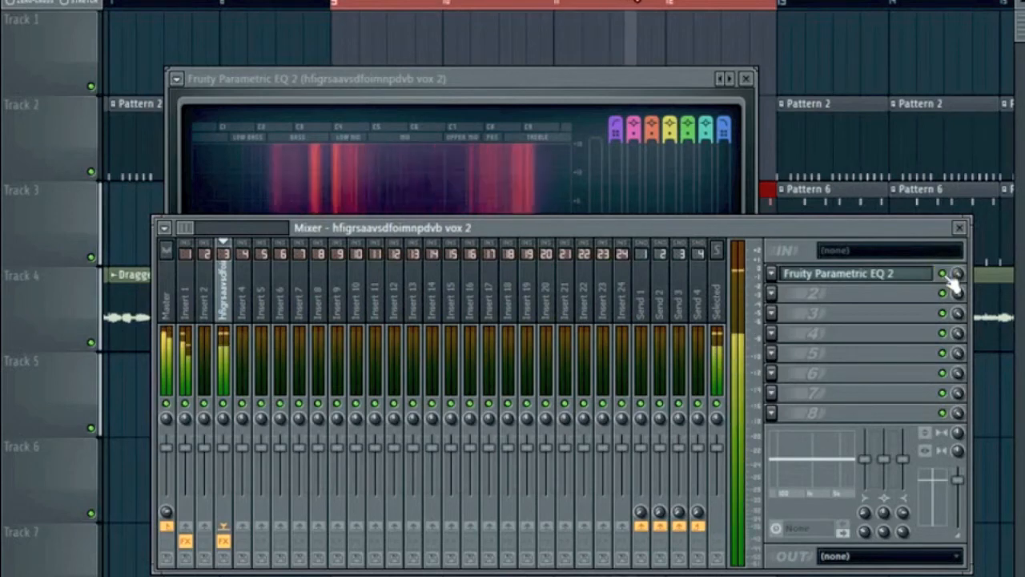
click(481, 79)
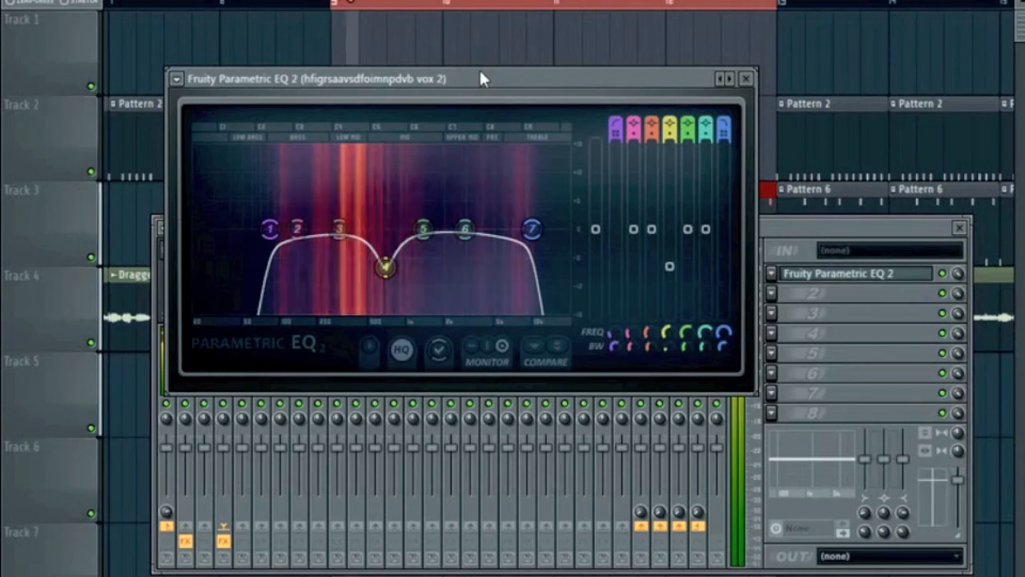
key(space)
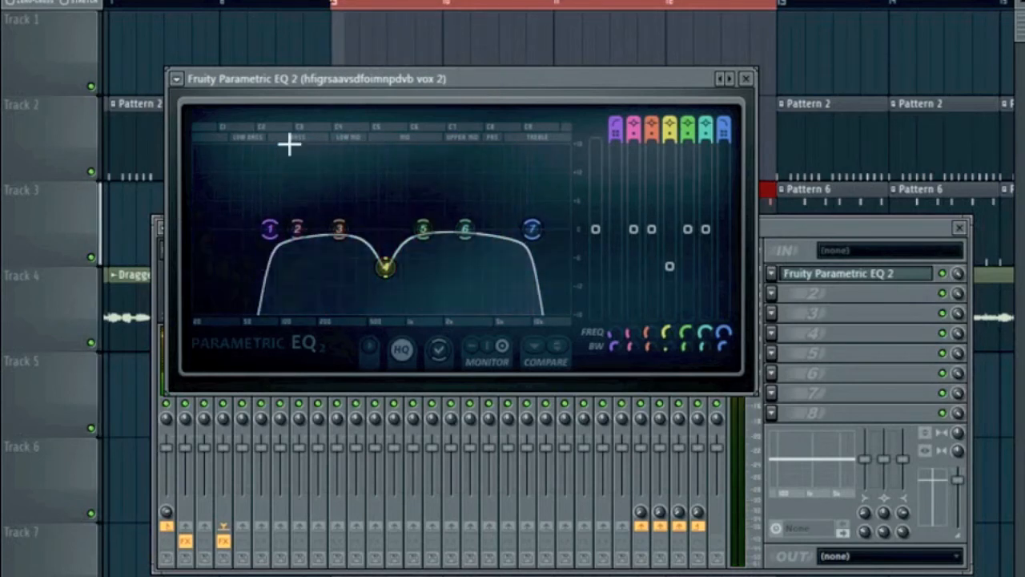
Deepen EQ band 4's cut slightly and shift it to about 668 Hz
mouse_move(385, 268)
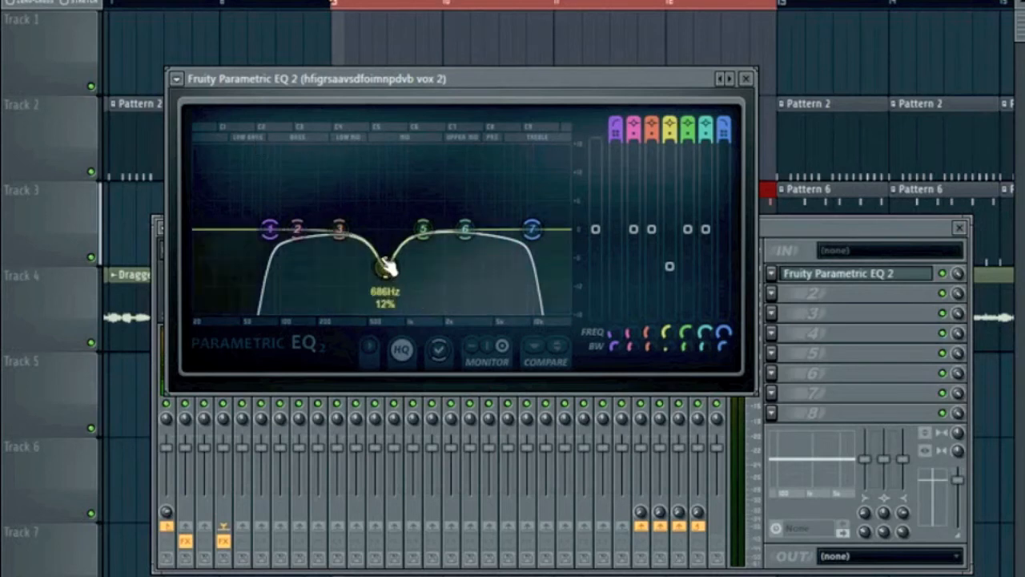
drag(386, 268, 385, 271)
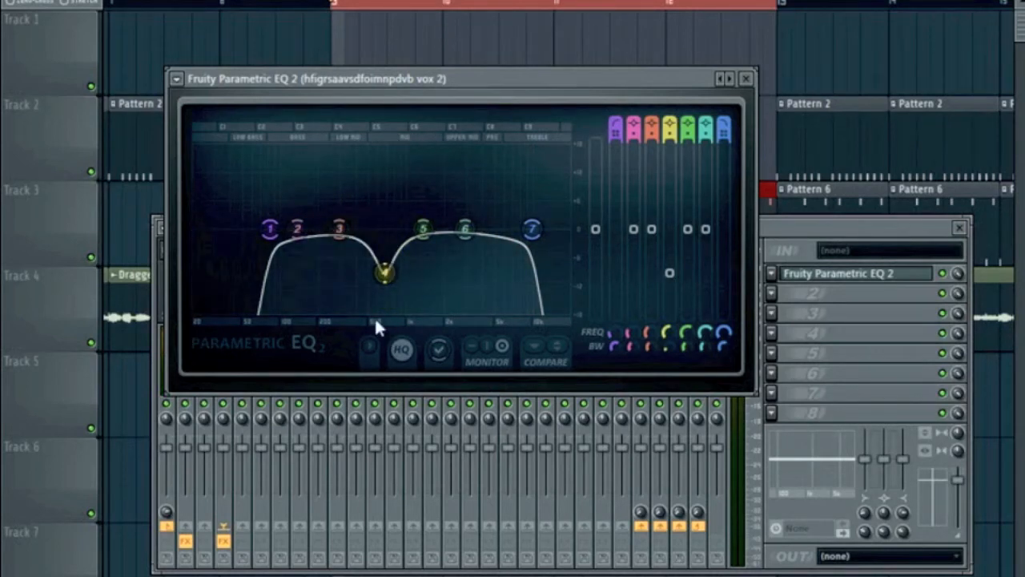
mouse_move(378, 230)
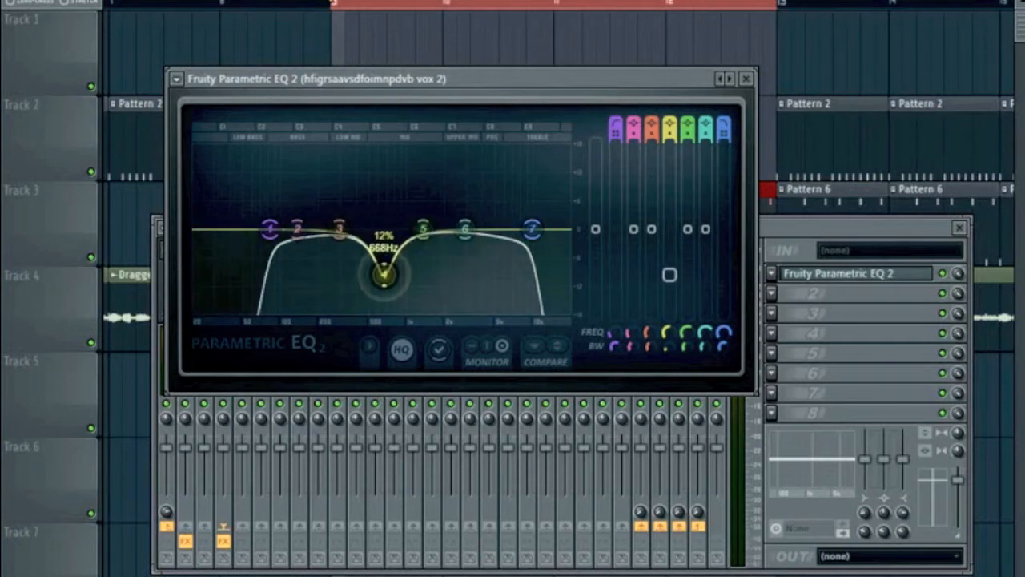
Slightly boost EQ bands 6, 5 and 2, with band 5 near 1400 Hz and band 2 near 152 Hz
drag(464, 229, 479, 214)
mouse_move(424, 229)
mouse_down()
mouse_move(436, 224)
mouse_move(427, 220)
mouse_up()
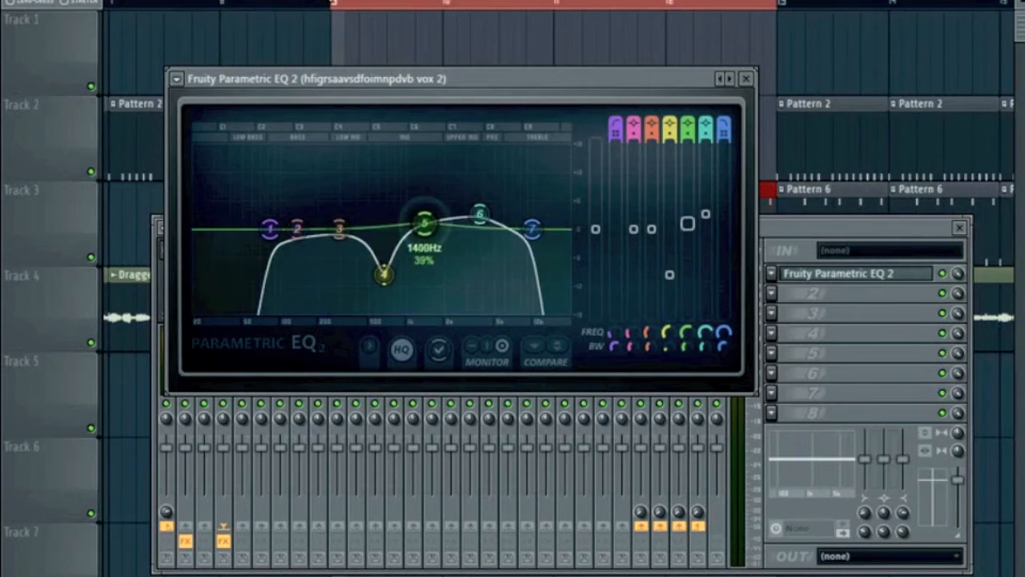
drag(297, 228, 297, 215)
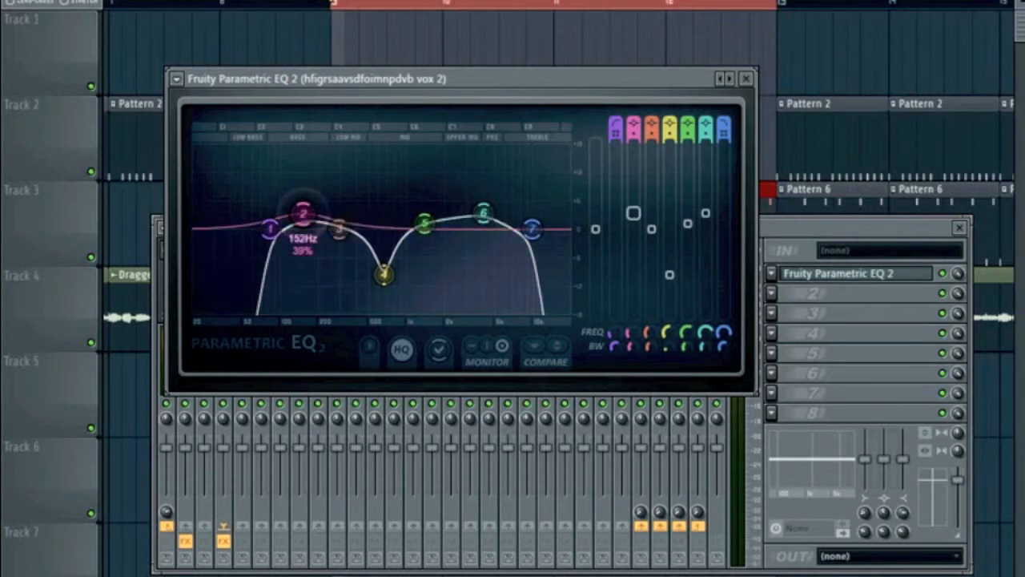
drag(303, 214, 304, 217)
Fine-tune EQ band 4's cut to about 659 Hz and, during playback, raise band 1's high-pass cutoff slightly
drag(387, 280, 386, 281)
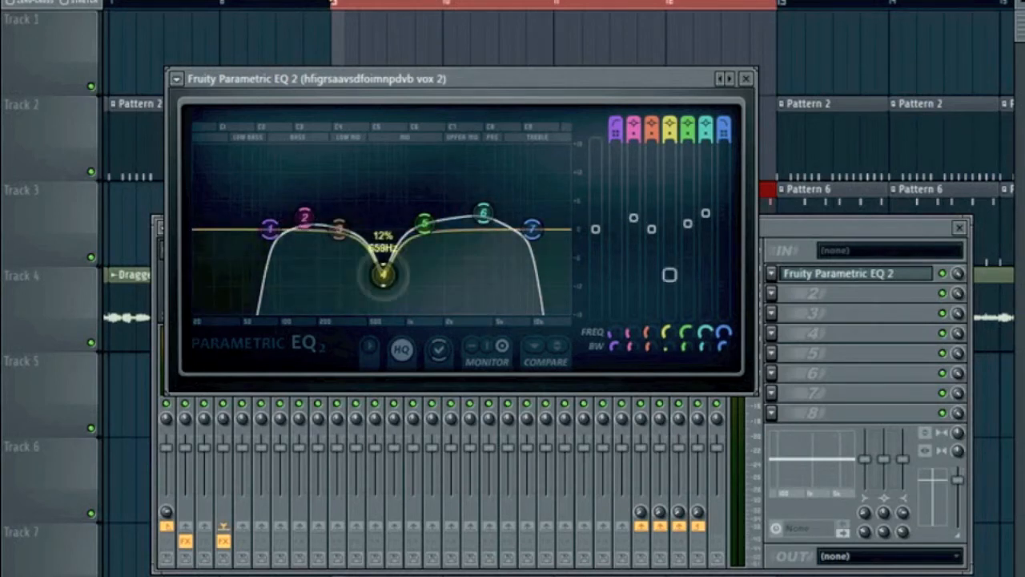
key(space)
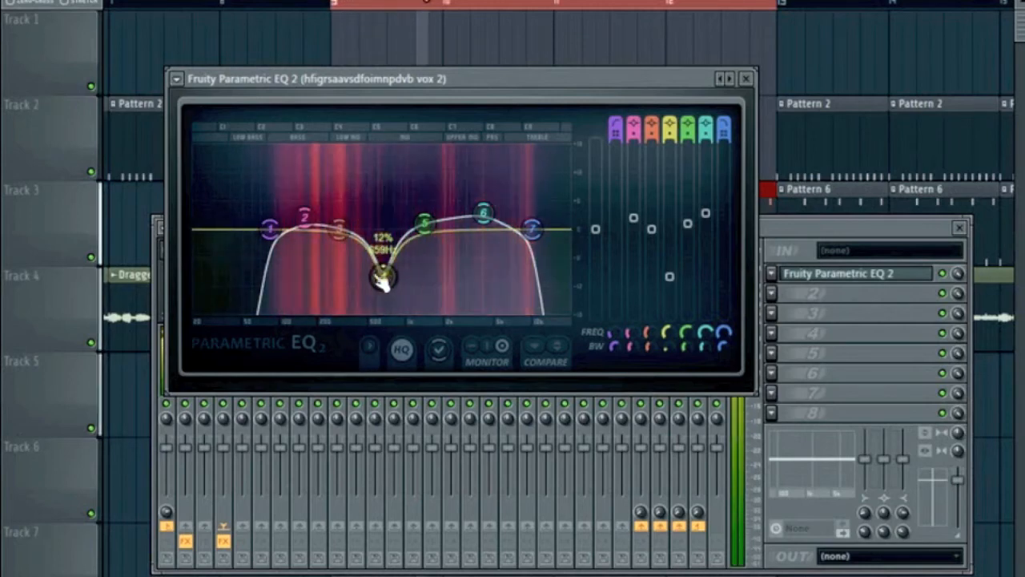
drag(274, 230, 274, 229)
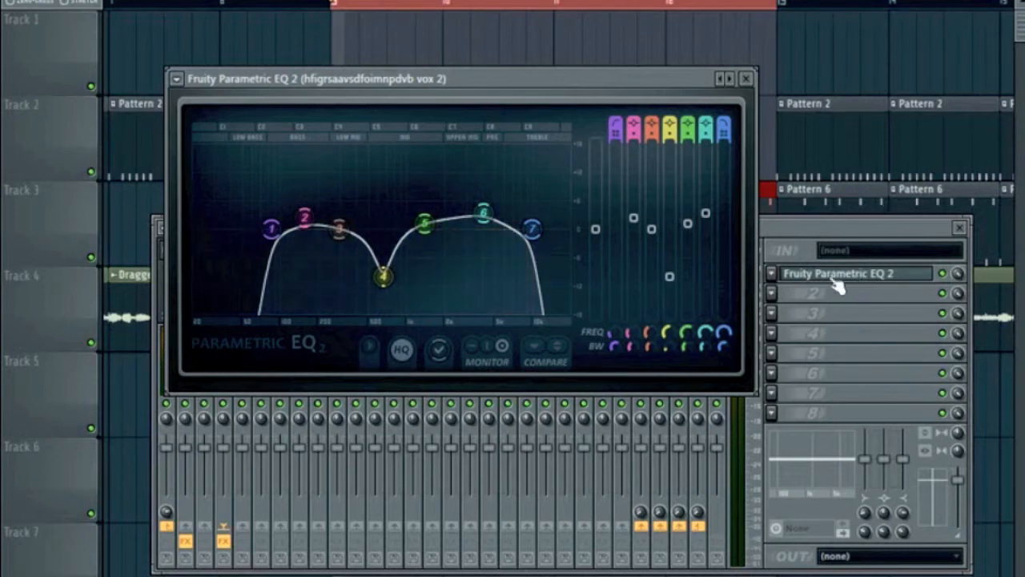
Load Fruity Compressor in the vocal track's second effect slot and apply the preset with -16 dB threshold, 3:1 ratio and 9 dB gain
click(773, 294)
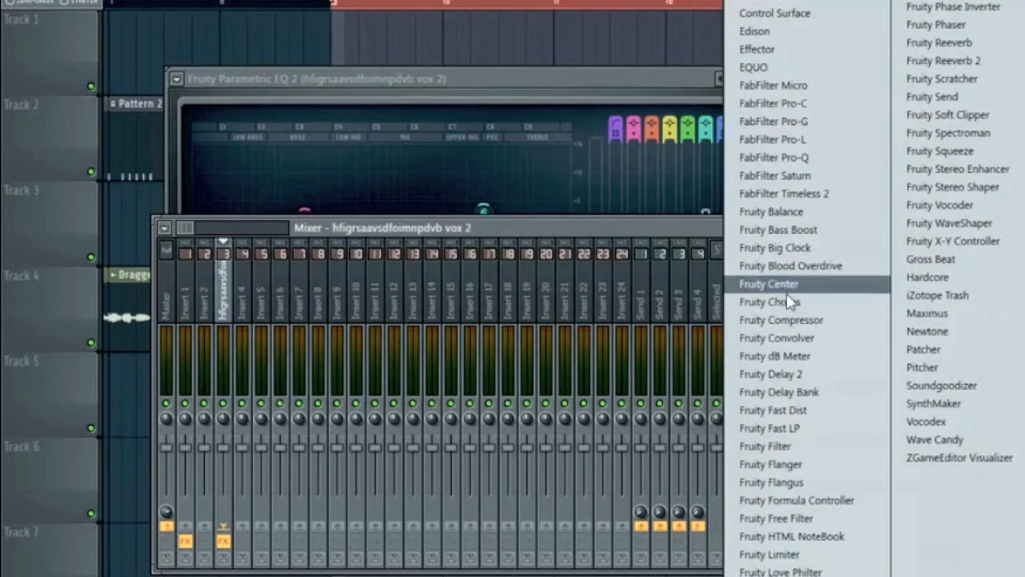
click(863, 319)
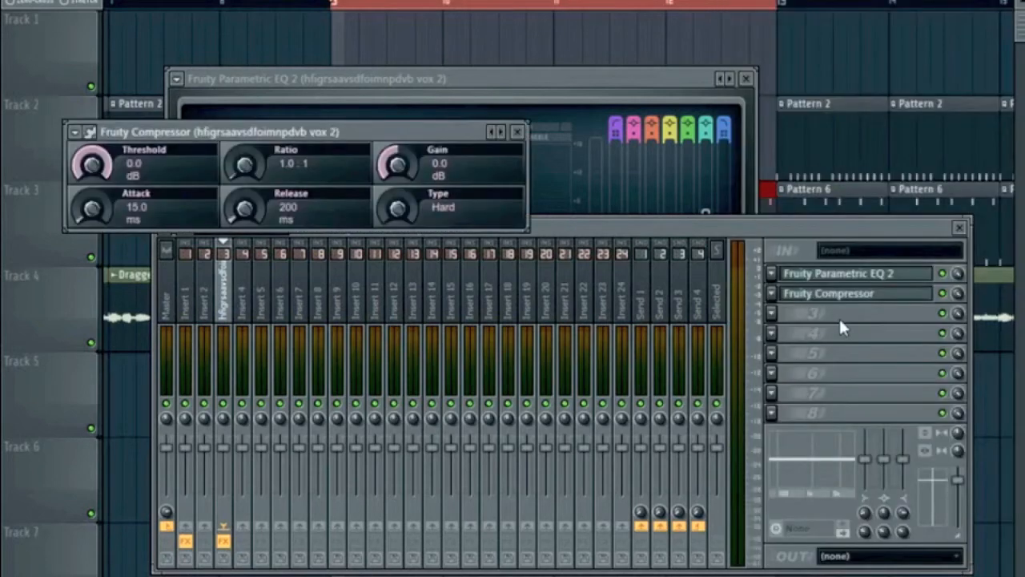
drag(458, 136, 631, 276)
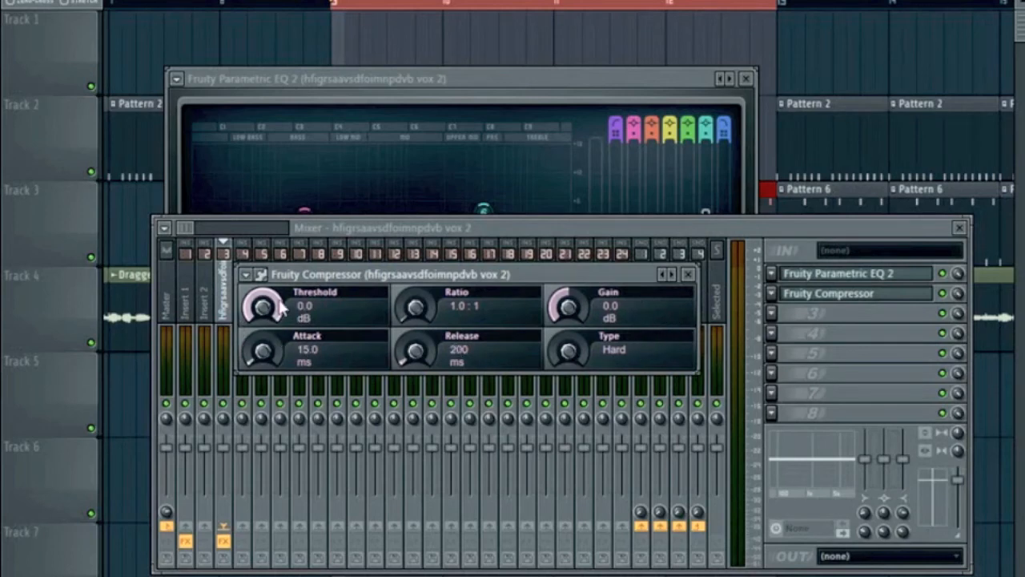
click(671, 275)
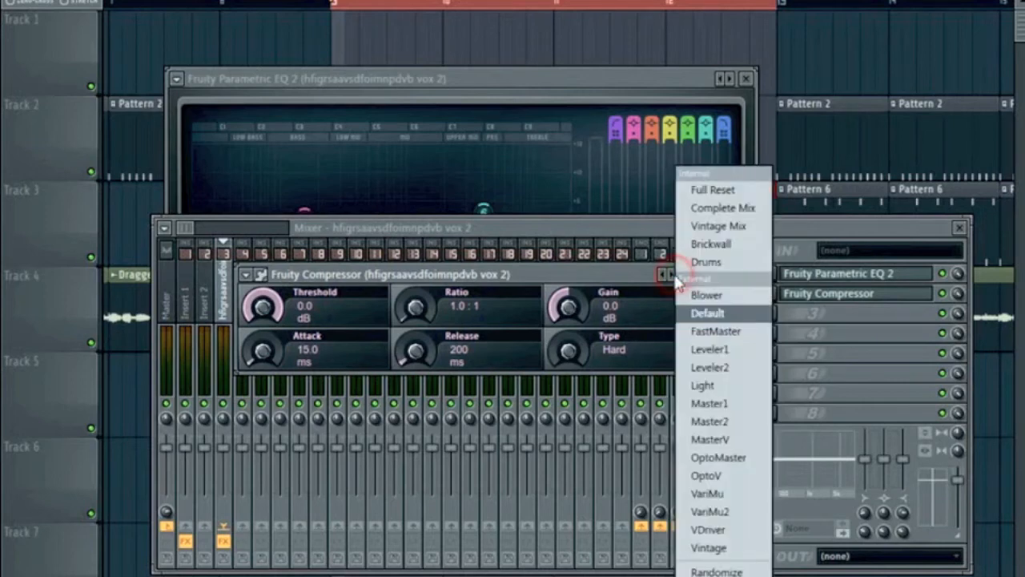
click(762, 215)
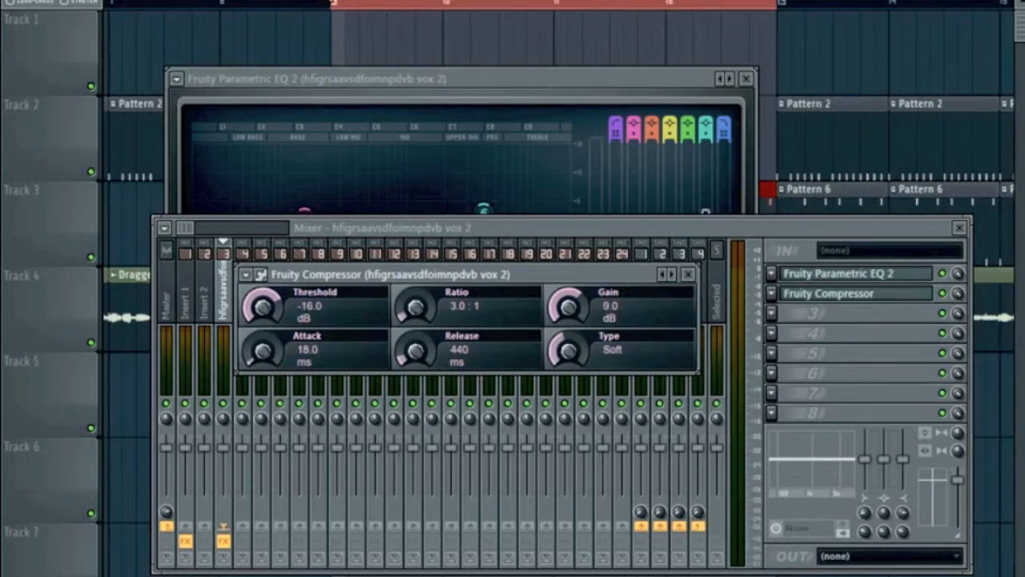
Close the plugin windows, audition the compressed vocal with the beat, and lower the vocal track's mixer volume slightly
key(F5)
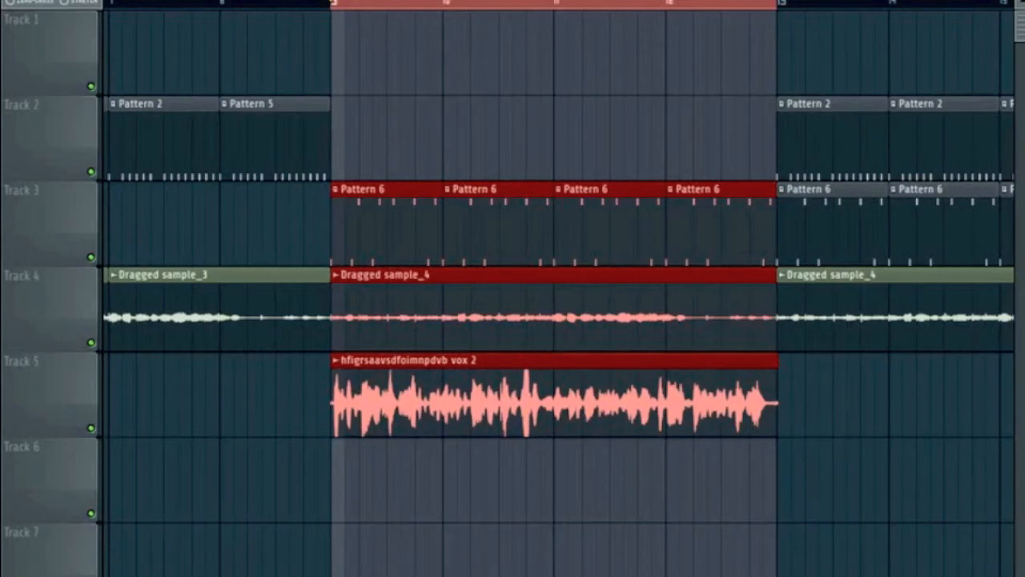
key(F9)
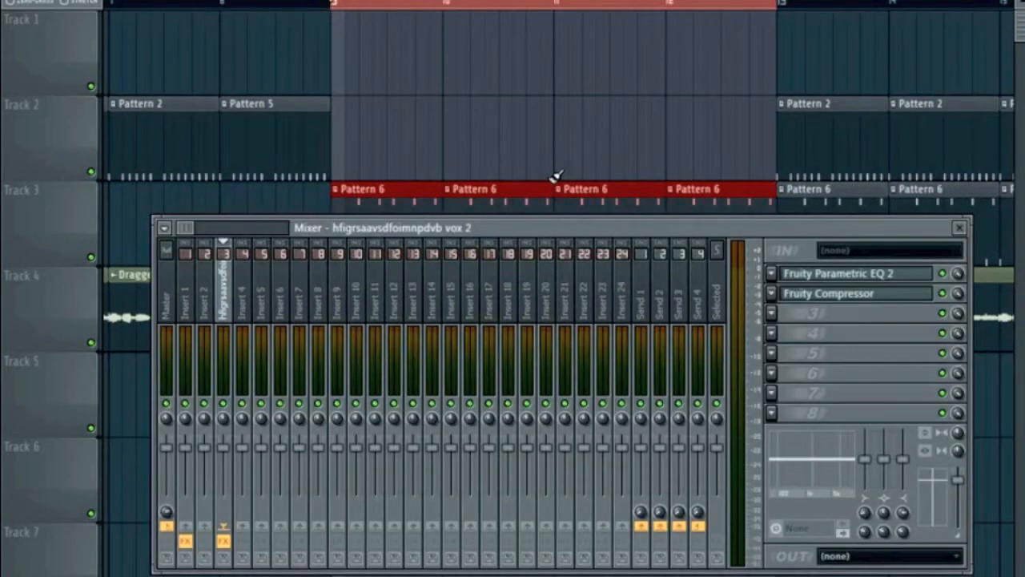
key(space)
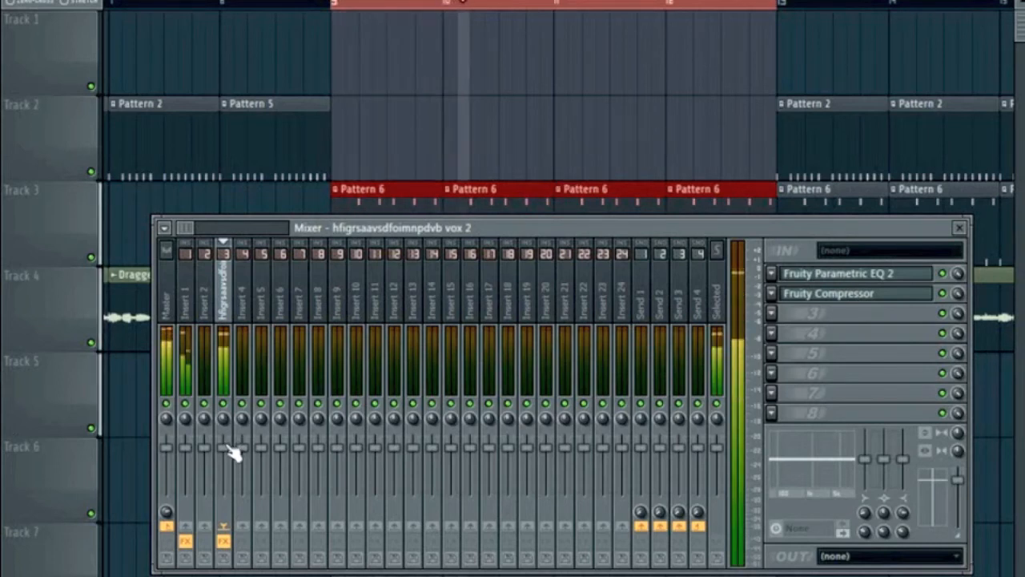
key(space)
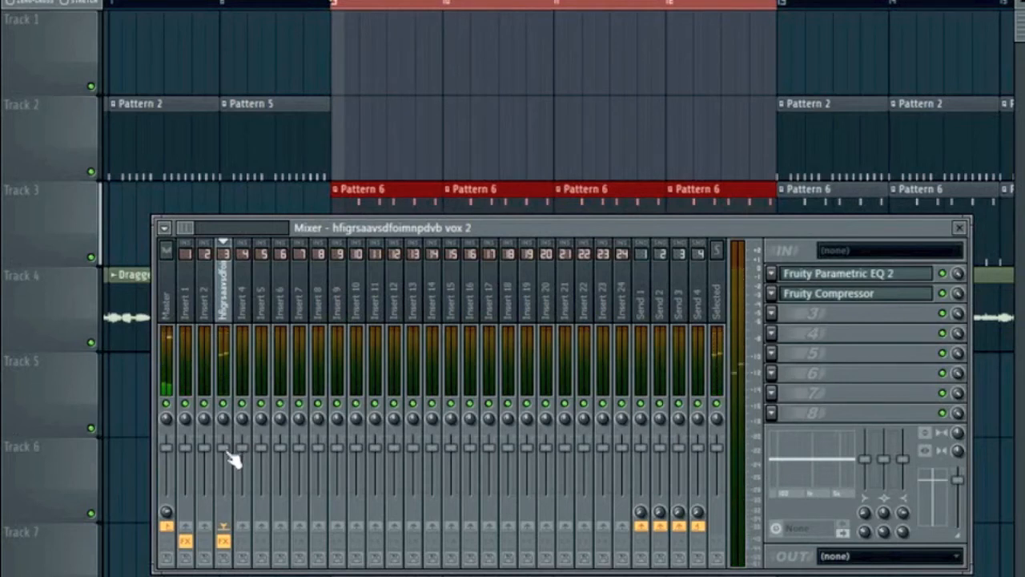
key(space)
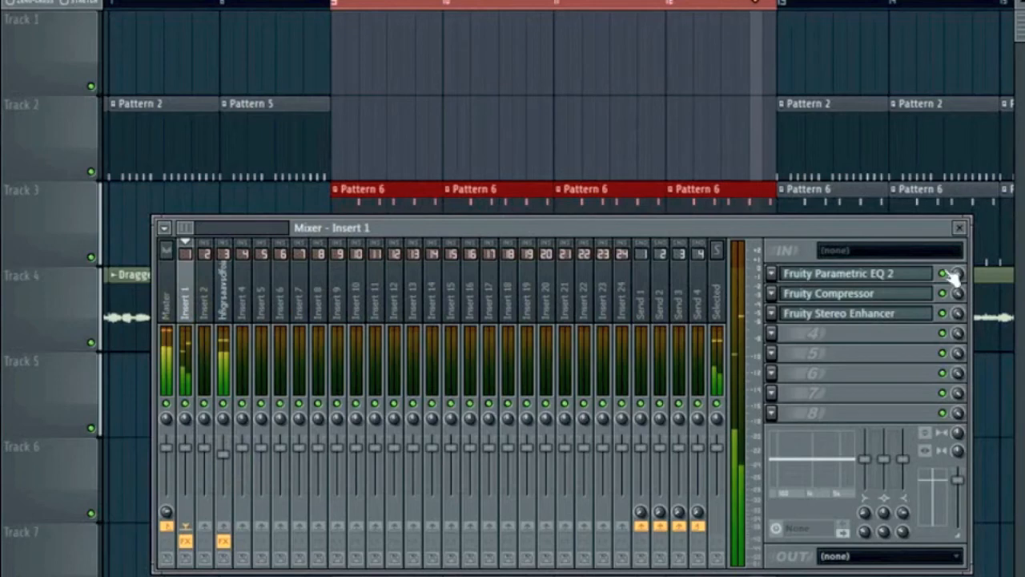
During playback, lower two bands slightly in Insert 1's Fruity Parametric EQ 2 and close the plugin
click(884, 276)
drag(368, 189, 359, 208)
drag(326, 218, 328, 228)
click(599, 86)
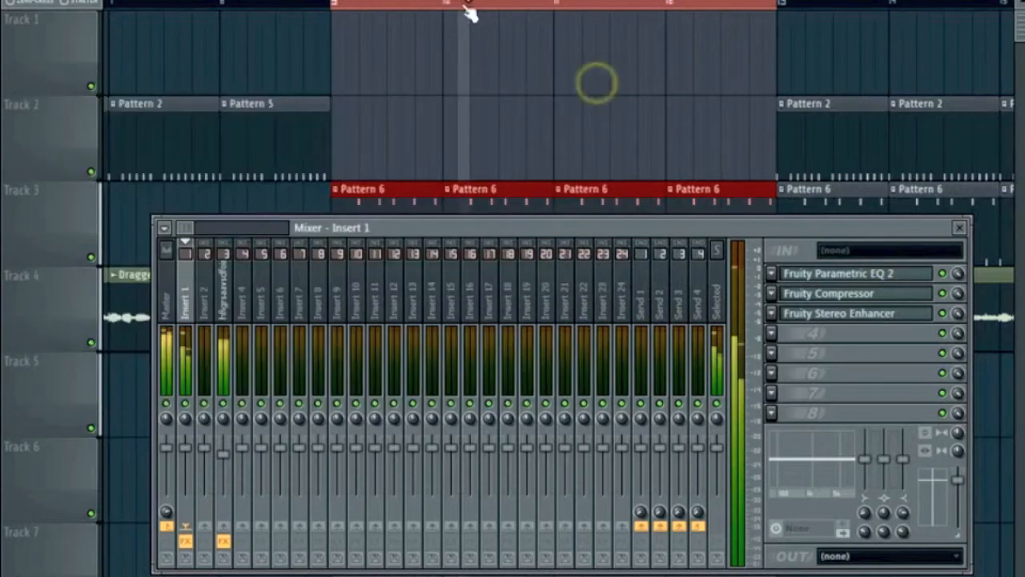
Load Fruity Stereo Shaper in the third effect slot of the vocal's mixer track
key(F9)
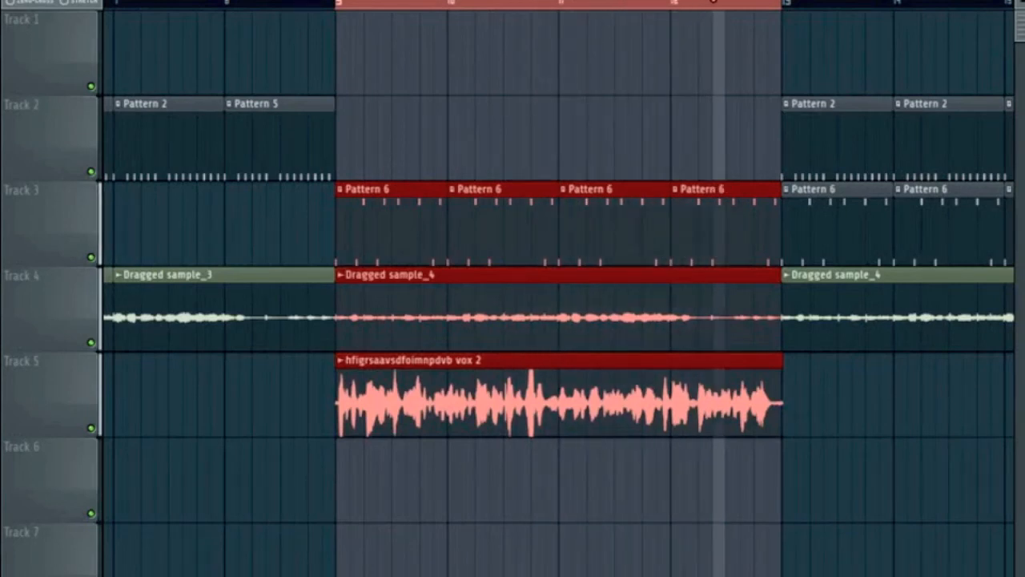
key(F9)
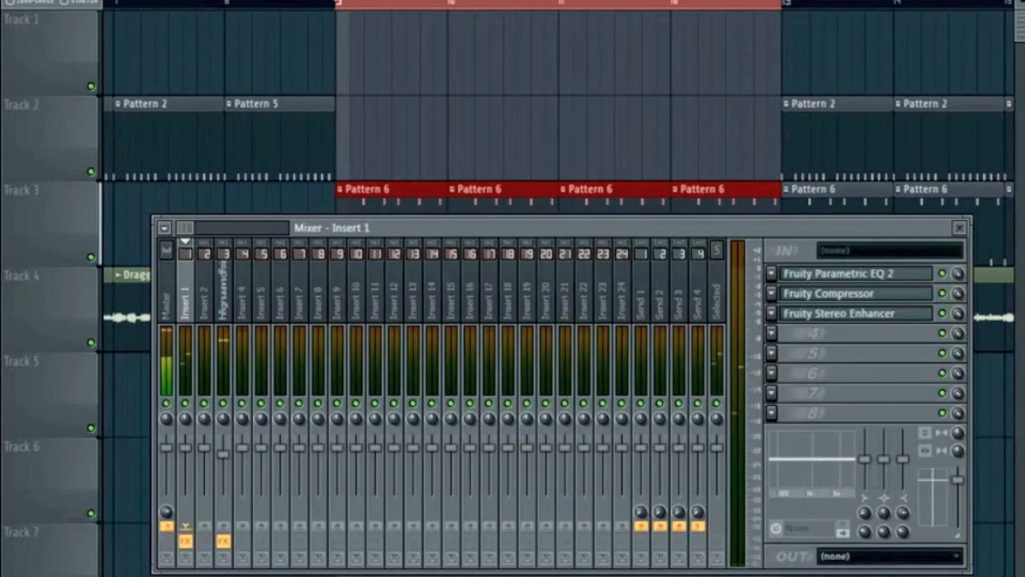
click(222, 282)
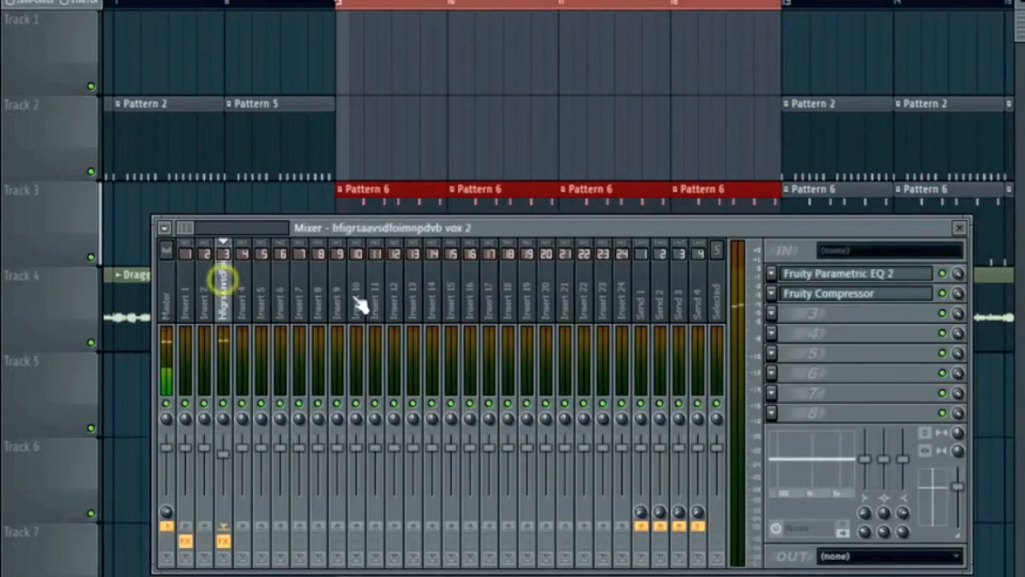
click(774, 313)
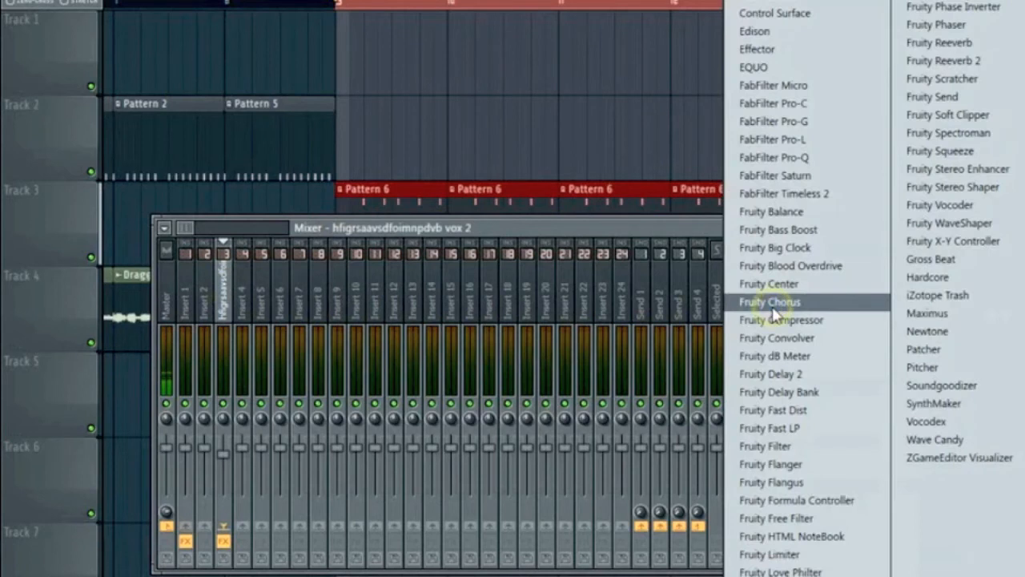
click(941, 189)
drag(239, 176, 478, 223)
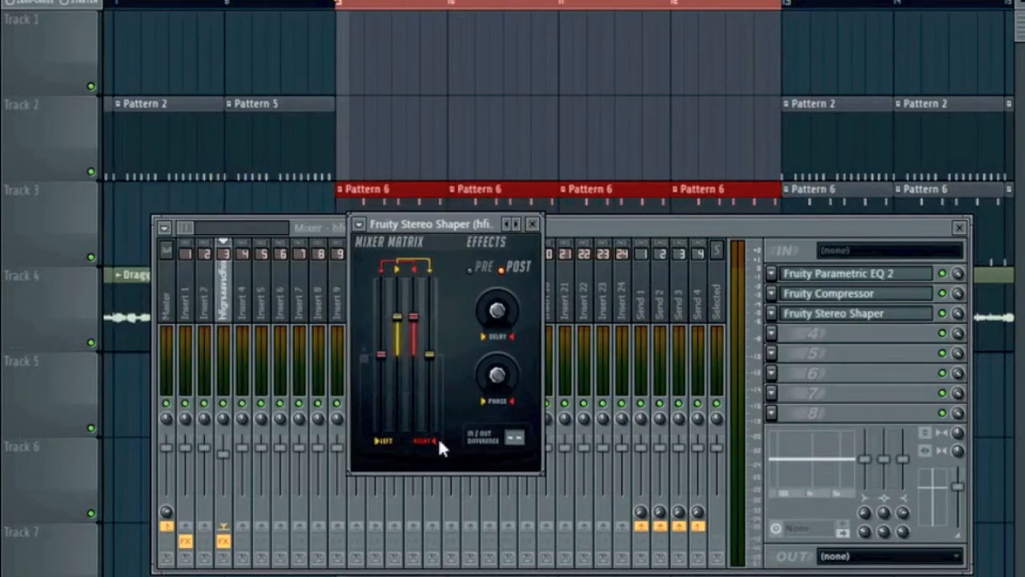
Try the Stereoize 2 effects preset in Fruity Stereo Shaper and play the loop to audition it
click(518, 225)
mouse_move(560, 235)
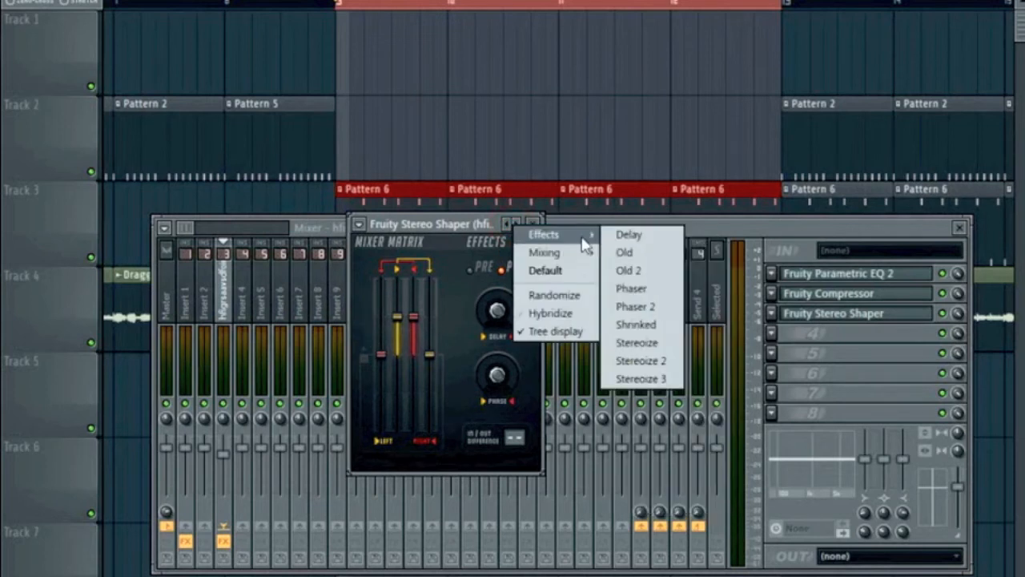
click(658, 362)
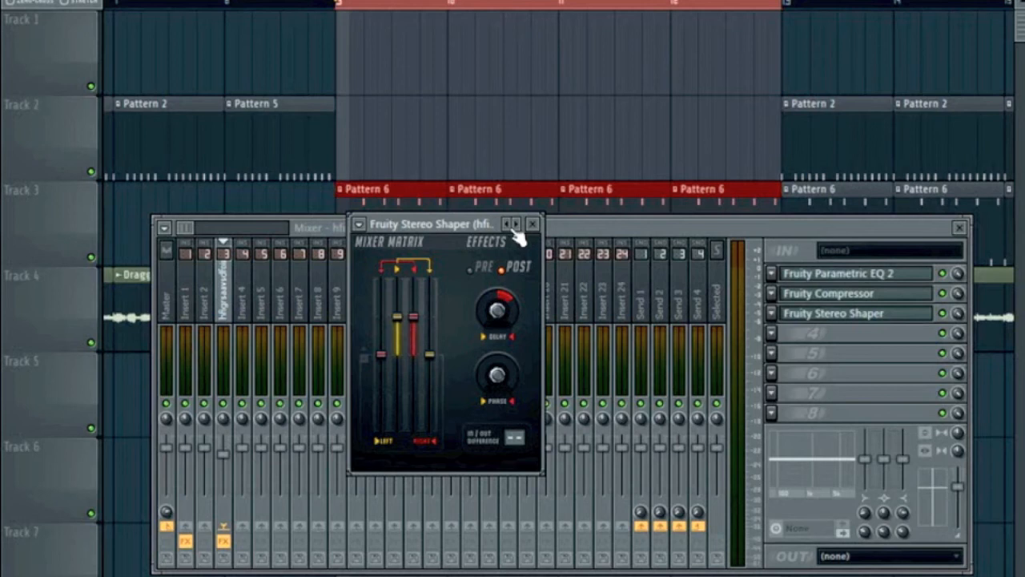
key(space)
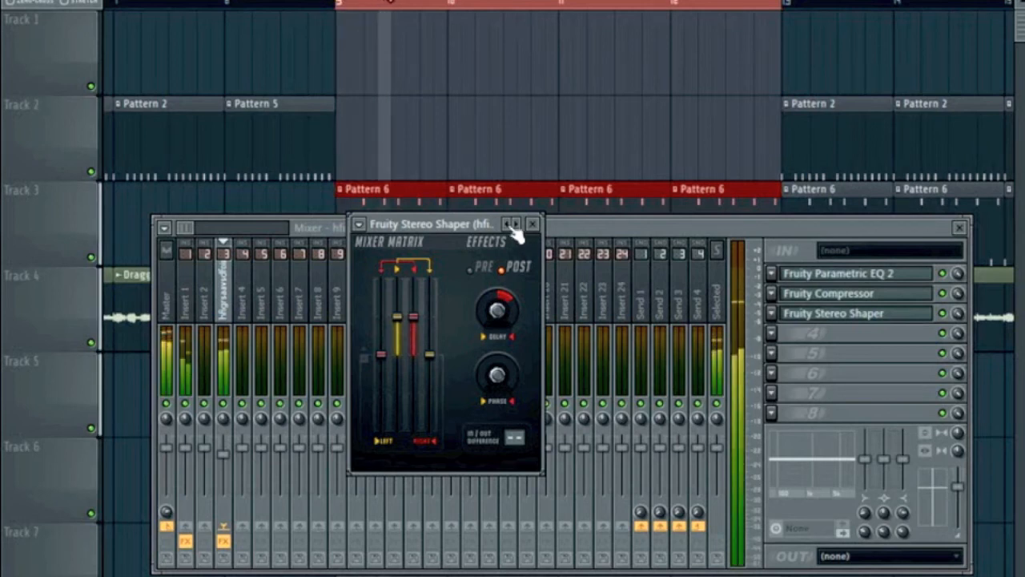
During playback, switch Fruity Stereo Shaper to an effects preset that offsets the phase instead of the delay
click(515, 228)
mouse_move(583, 255)
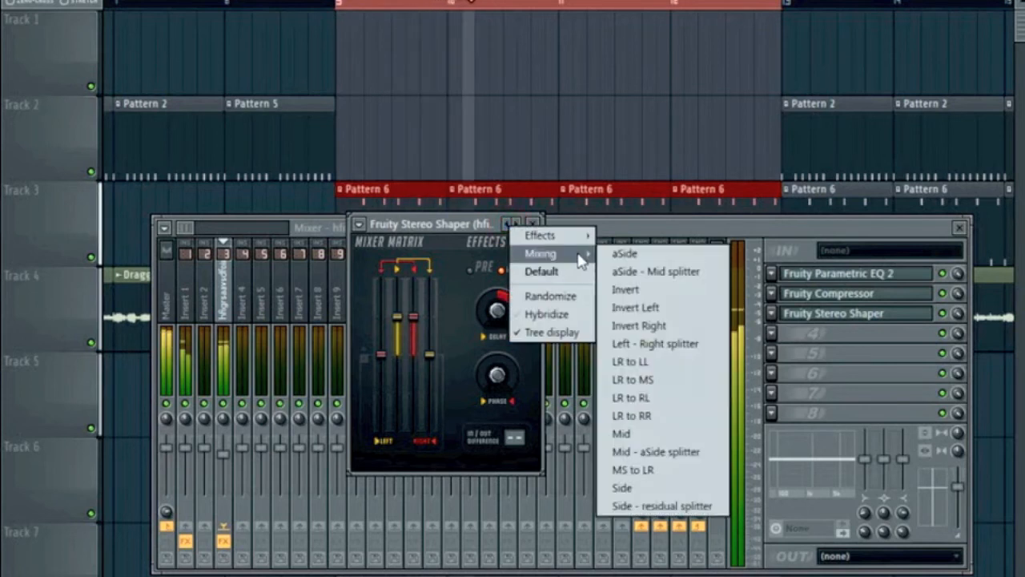
mouse_move(545, 236)
click(629, 326)
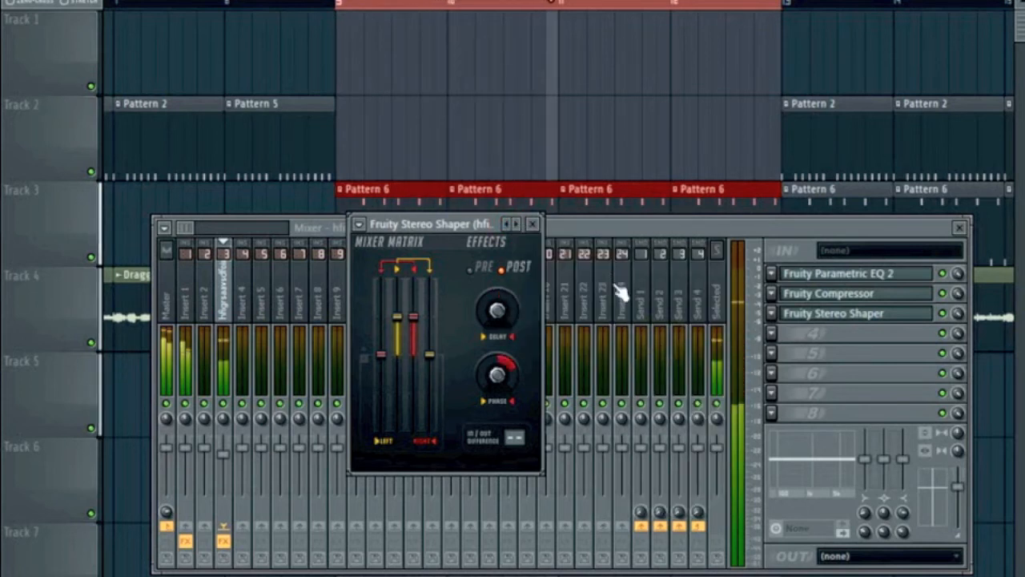
During playback, switch Fruity Stereo Shaper to an effects preset that offsets both delay and phase, and bring the mixer to the front
click(517, 225)
mouse_move(551, 238)
click(677, 378)
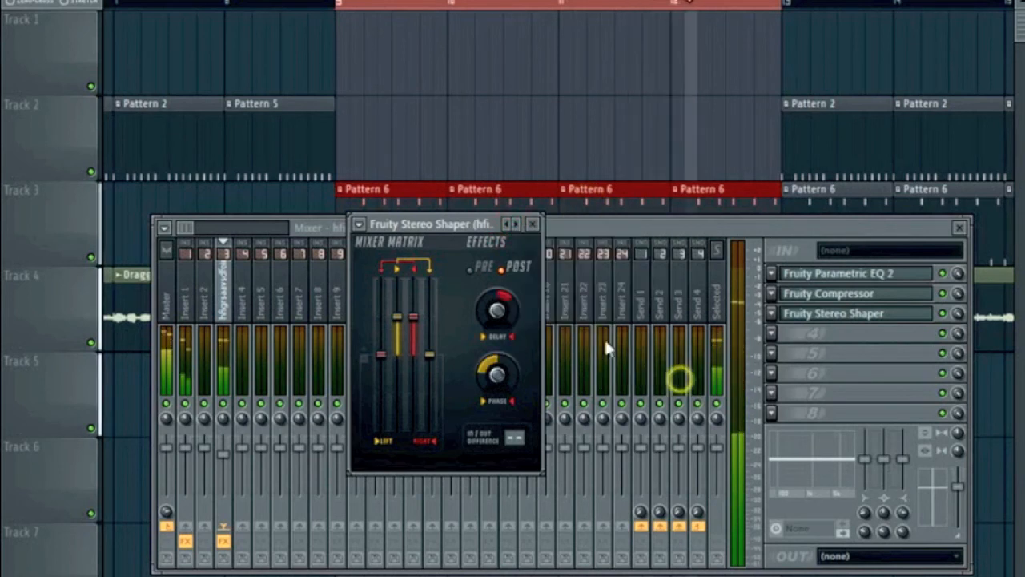
click(519, 228)
click(477, 223)
click(594, 229)
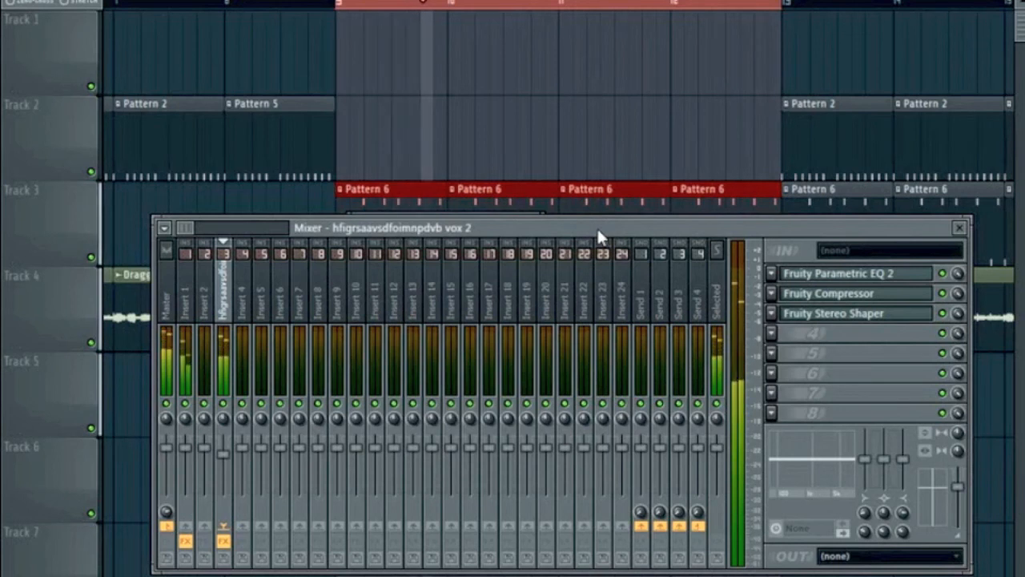
Open the vocal track's Fruity Parametric EQ 2 and turn band 2 into a narrow cut slightly above 200 Hz with 11% bandwidth
click(870, 279)
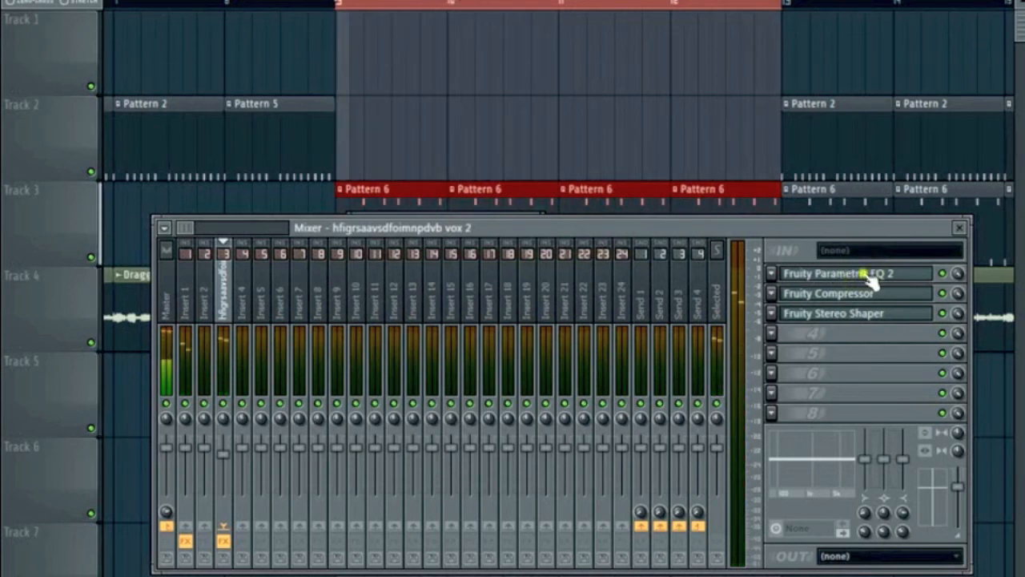
mouse_move(304, 221)
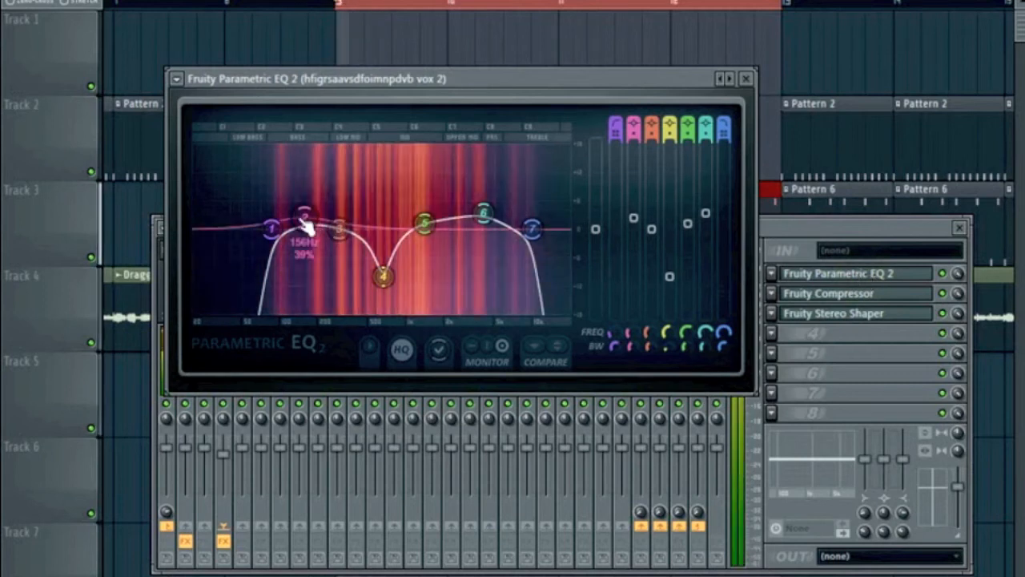
drag(305, 221, 314, 250)
drag(631, 346, 632, 337)
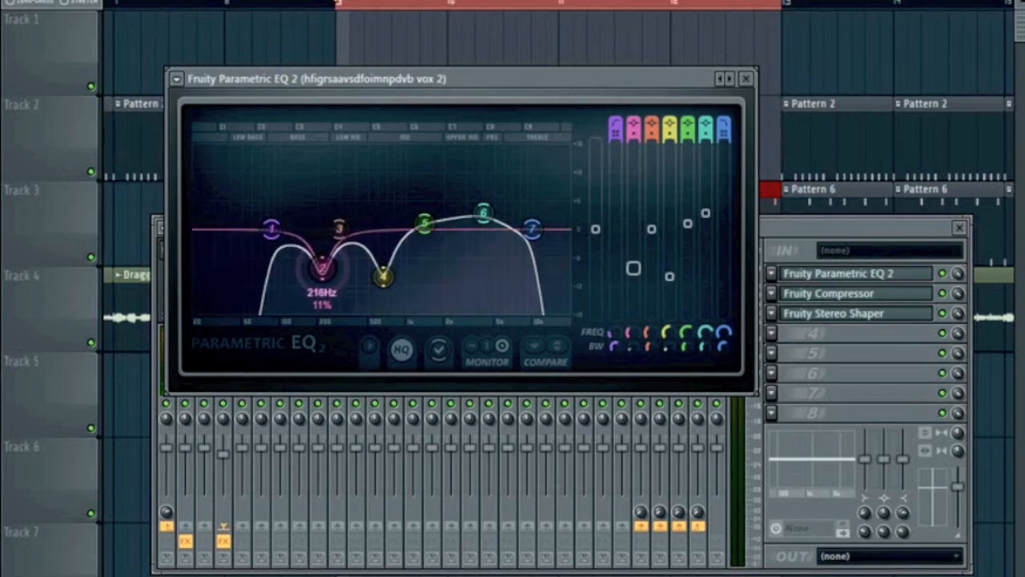
mouse_move(322, 267)
mouse_down()
mouse_move(306, 264)
mouse_move(320, 269)
mouse_move(330, 253)
mouse_up()
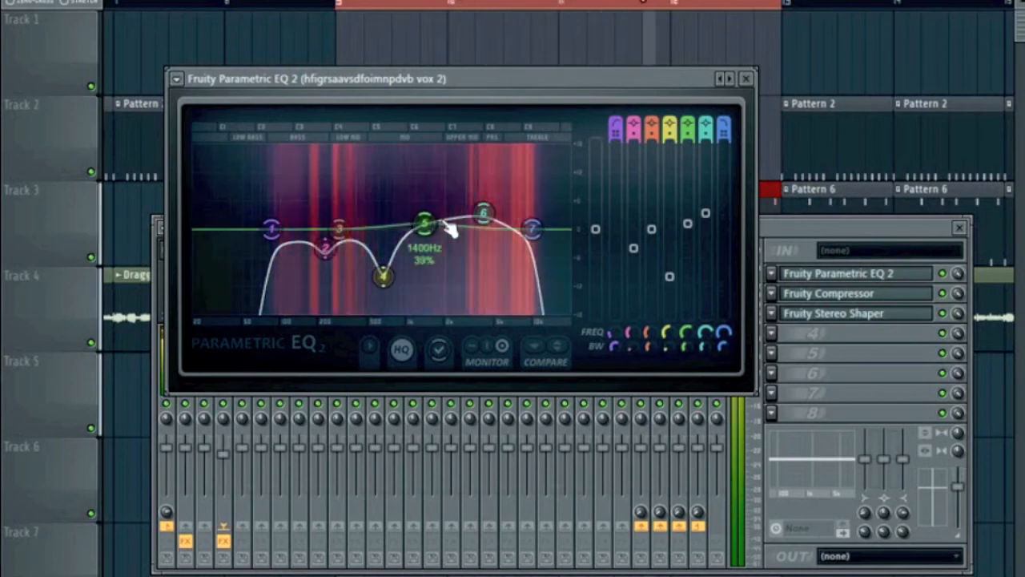
Lower bands 5 and 6 of the vocal's EQ, deepen band 2's cut at about 191 Hz and dip band 3 to about 327 Hz
drag(484, 212, 428, 241)
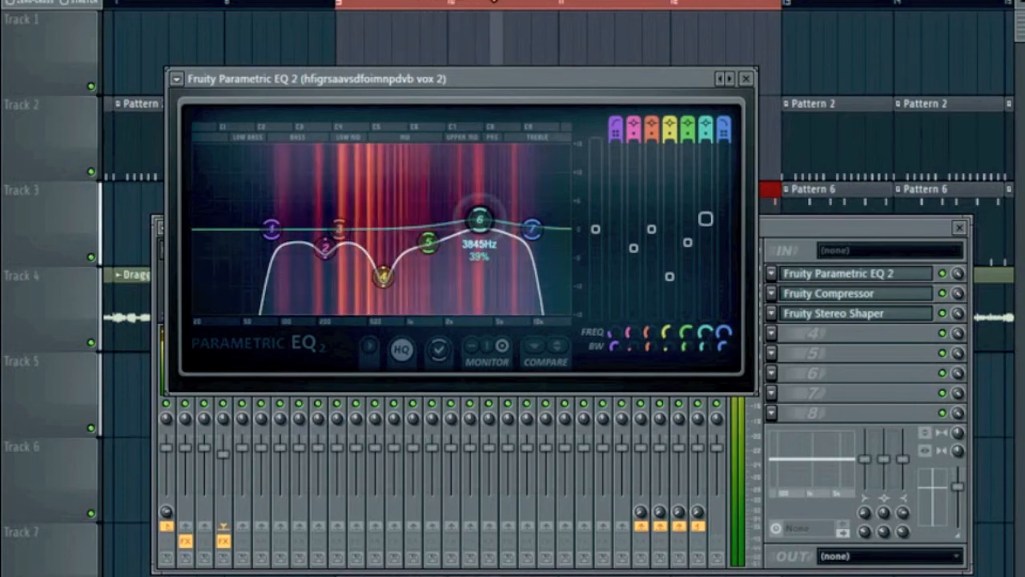
drag(325, 248, 315, 262)
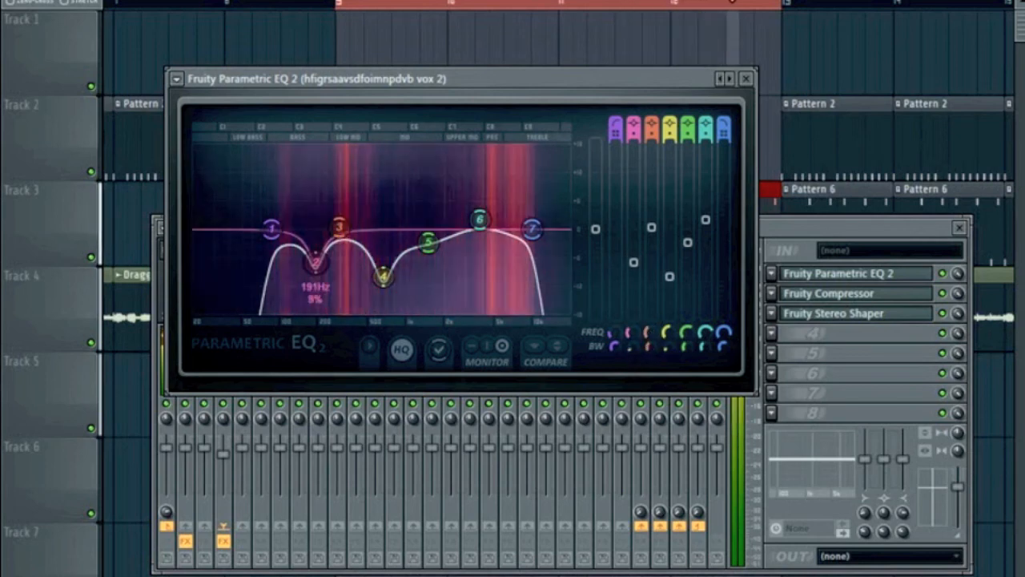
drag(317, 262, 316, 275)
drag(340, 229, 347, 237)
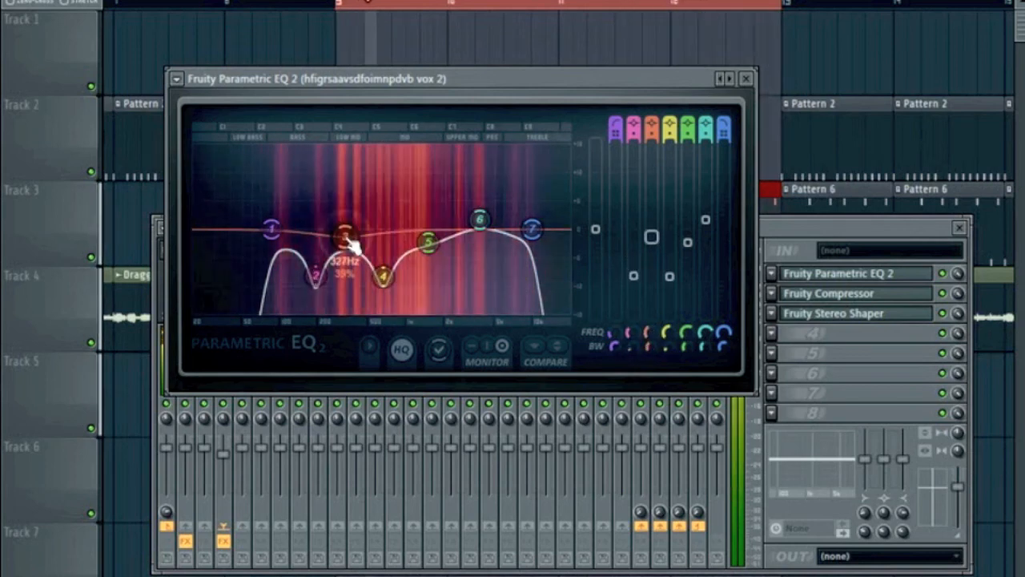
Fine-tune bands 1, 2, 3 and 5 of the vocal's EQ during playback and close the plugin
drag(316, 275, 313, 278)
drag(345, 236, 344, 234)
drag(428, 242, 429, 237)
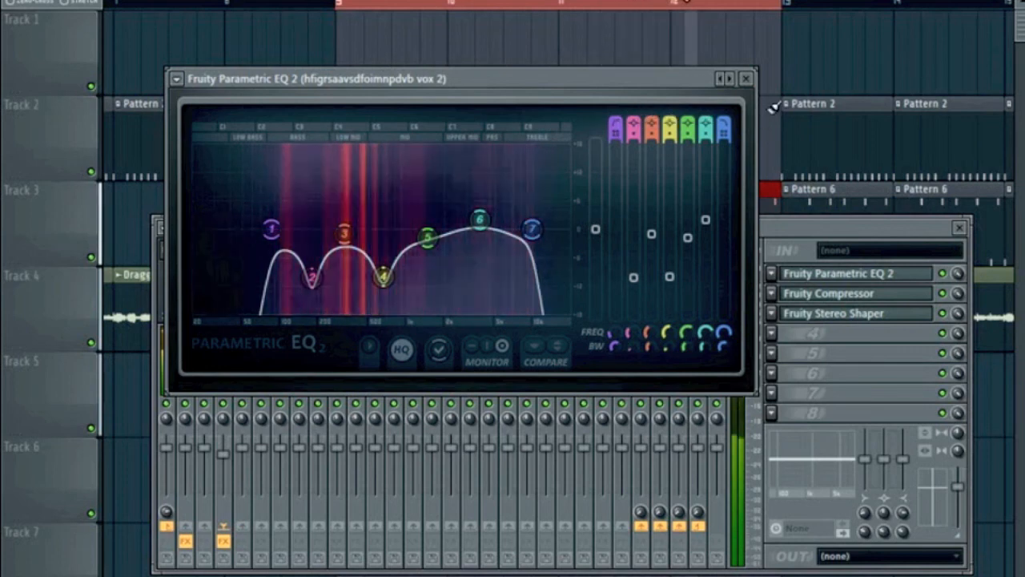
mouse_move(272, 232)
mouse_down()
mouse_move(294, 229)
mouse_move(278, 233)
mouse_up()
mouse_move(313, 277)
mouse_down()
mouse_move(294, 254)
mouse_move(307, 262)
mouse_up()
click(746, 78)
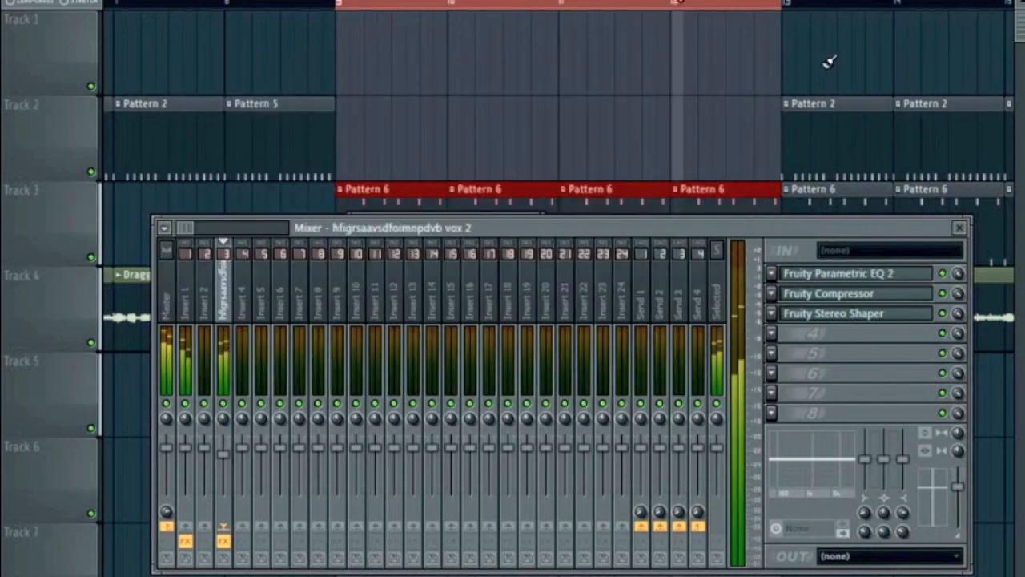
click(763, 228)
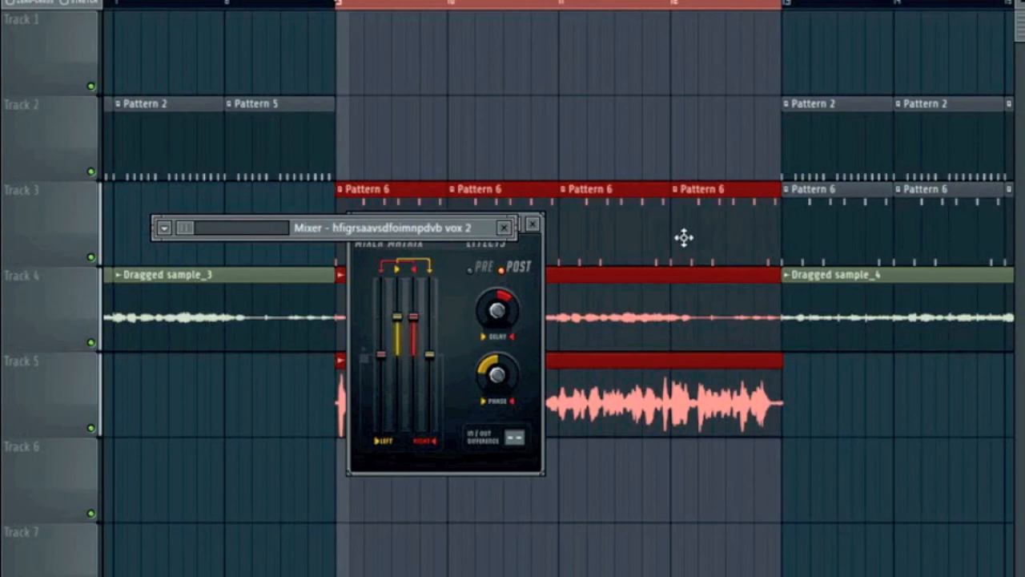
double_click(465, 229)
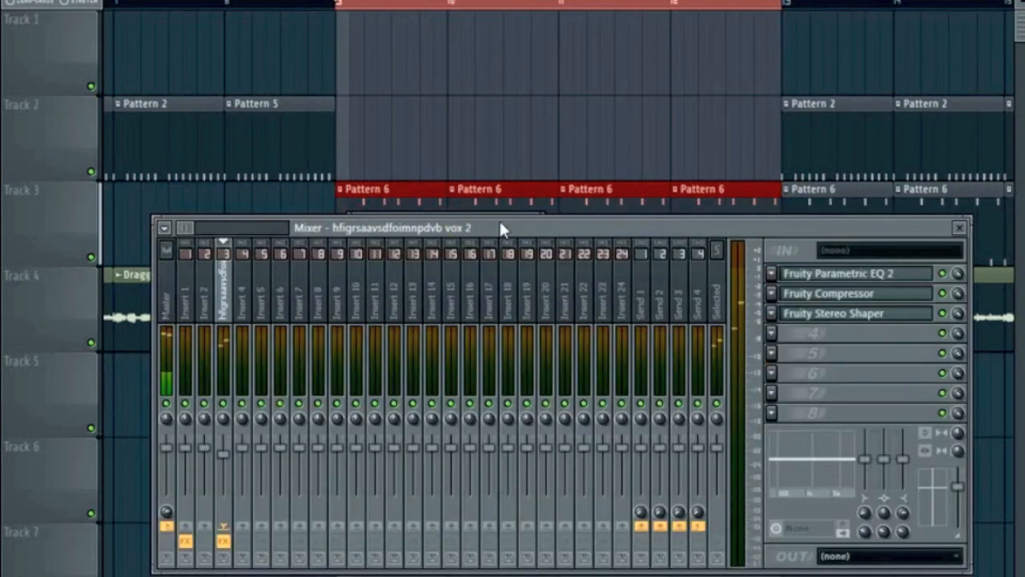
click(168, 318)
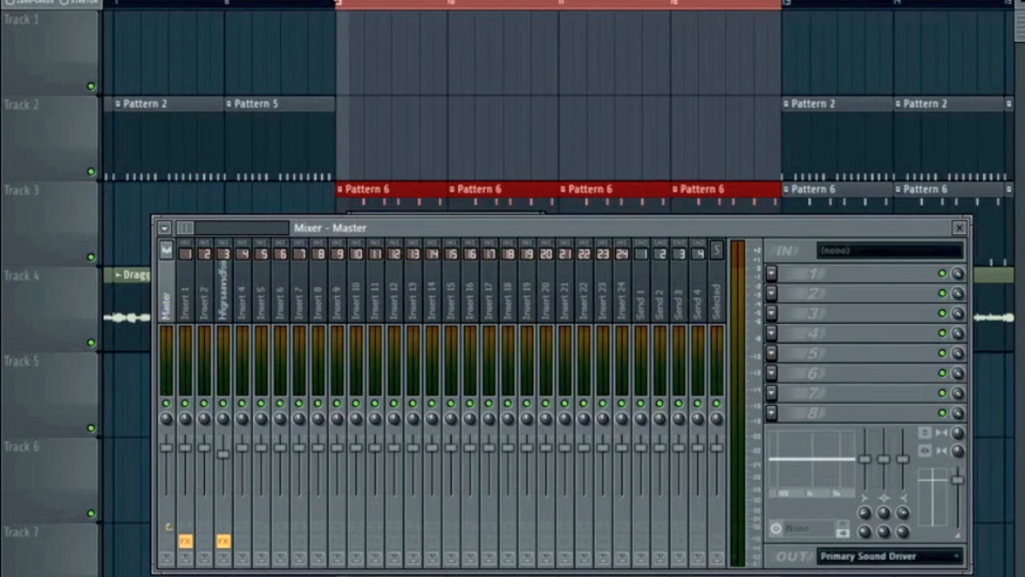
key(F9)
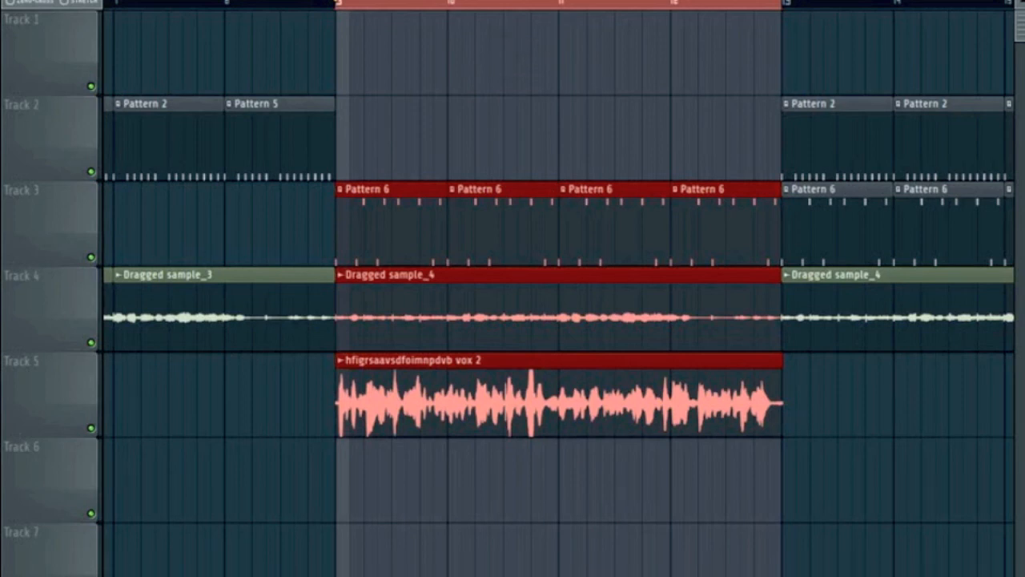
key(F9)
Bypass Fruity Stereo Shaper, Fruity Compressor and Fruity Parametric EQ 2 on the vocal's mixer track and play the loop to hear it unprocessed
click(230, 296)
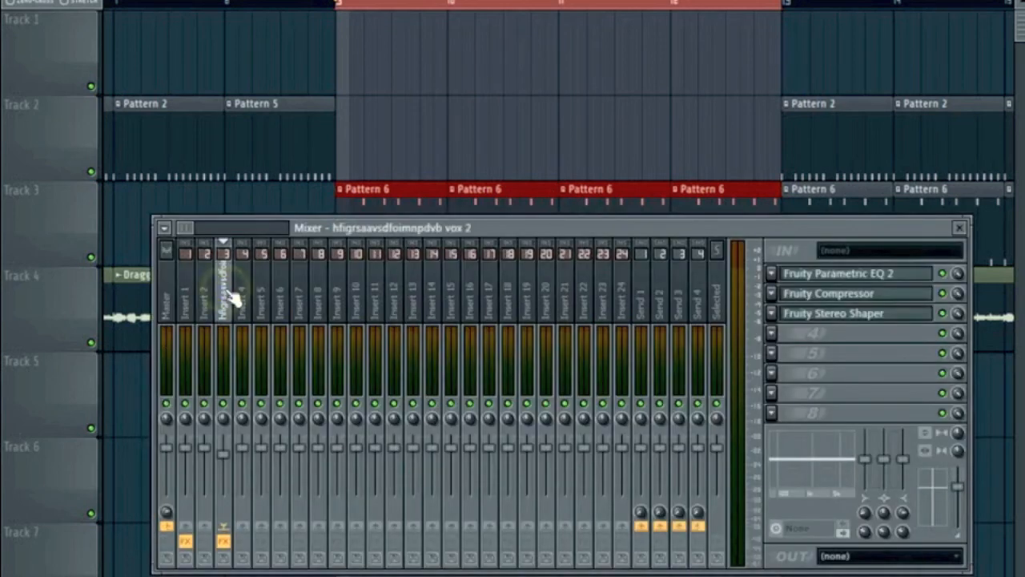
click(943, 313)
click(943, 294)
click(943, 273)
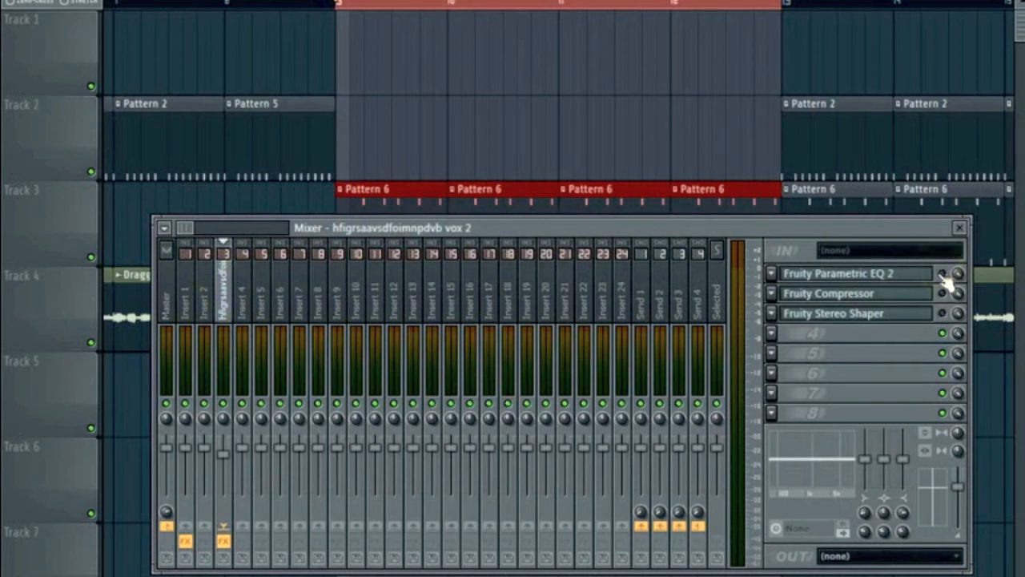
key(space)
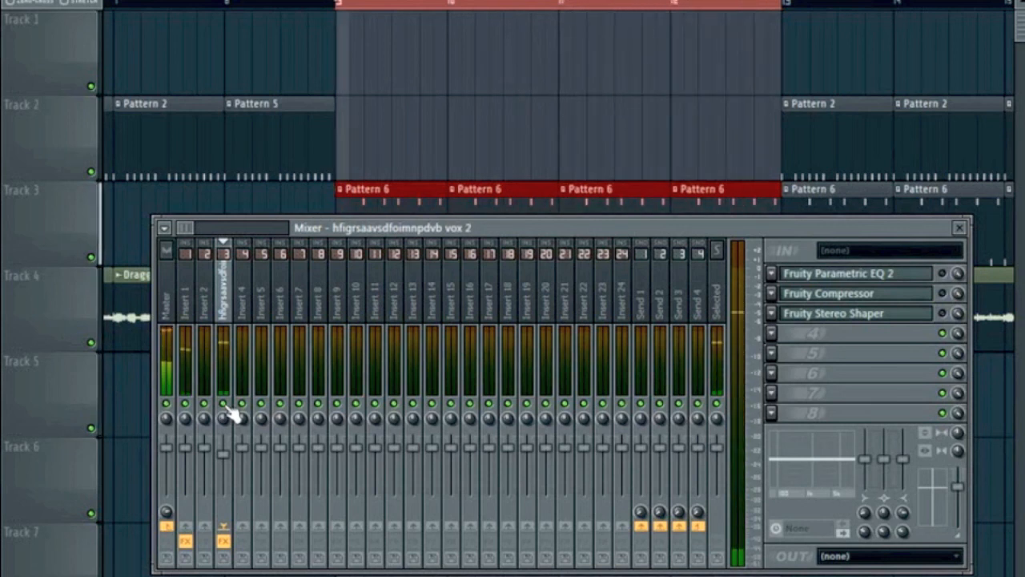
Re-enable all three effects on the vocal's mixer track during playback to compare the sound, stop playback and hide the mixer
click(945, 272)
click(944, 292)
click(944, 314)
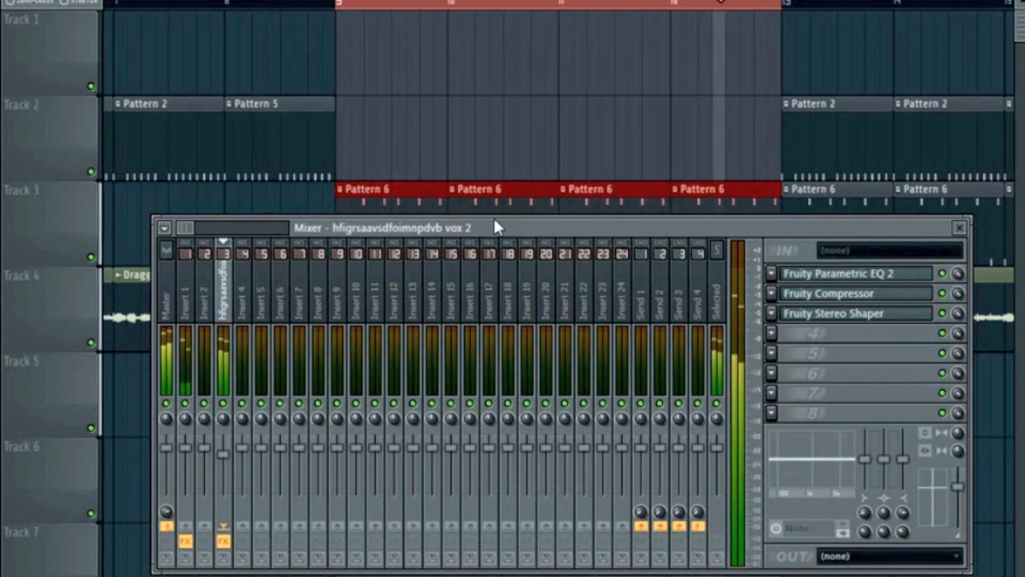
key(space)
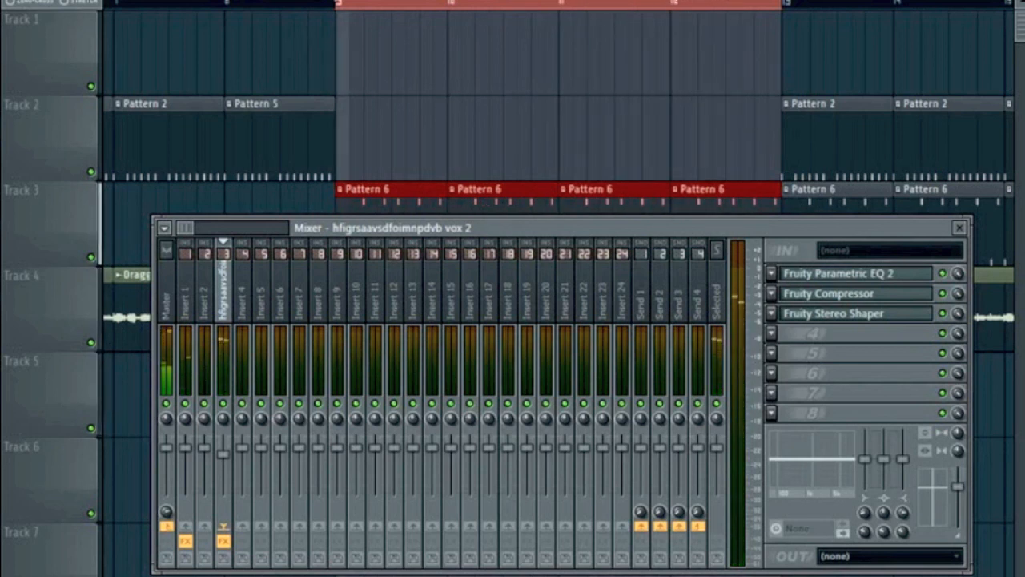
key(F9)
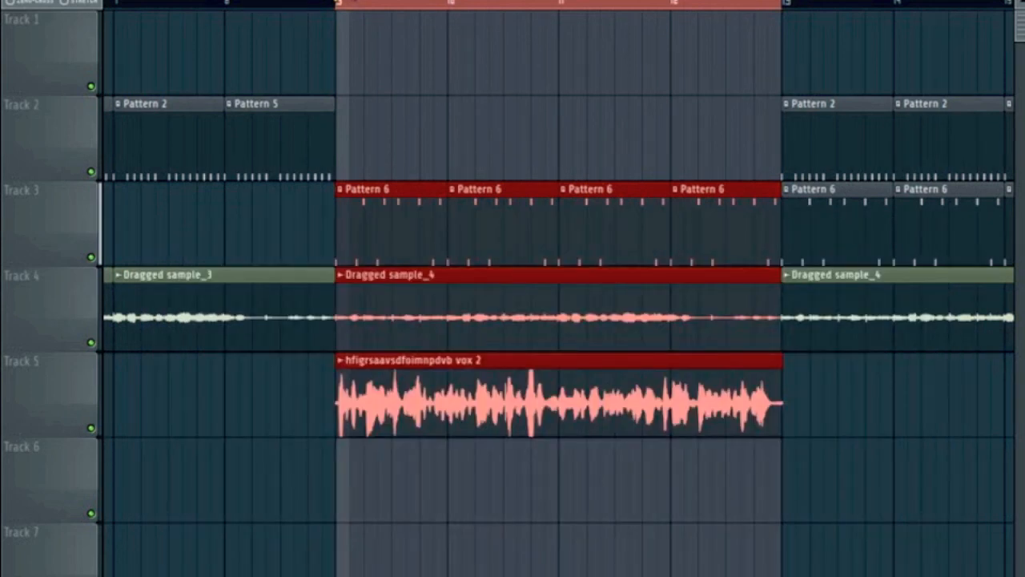